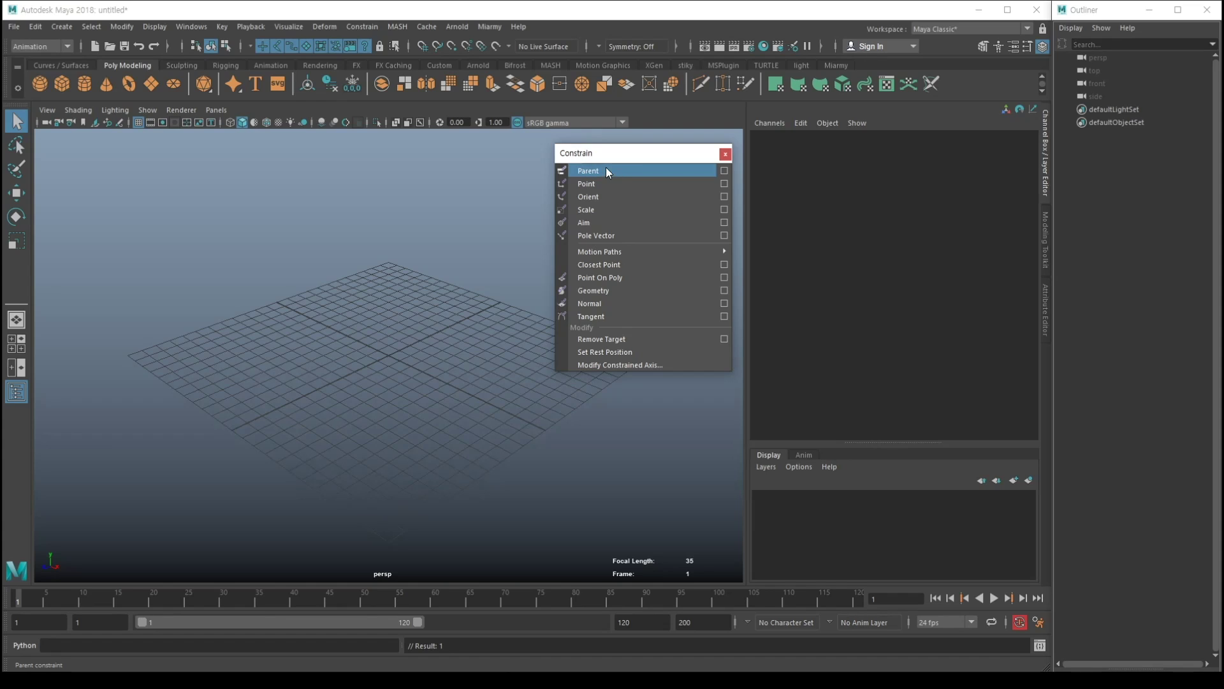
Create a polygon sphere at the grid's centre and raise it to about 1.08 in Y
left_click_drag(614, 155, 626, 362)
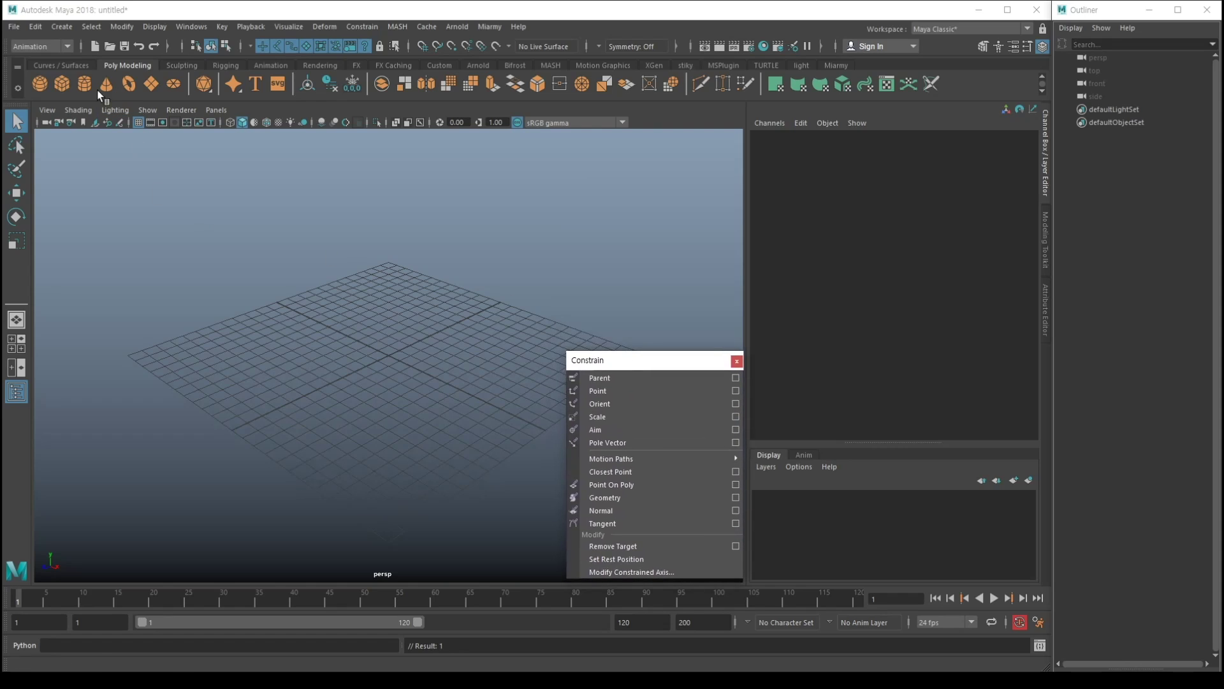
left_click(40, 85)
left_click(40, 85)
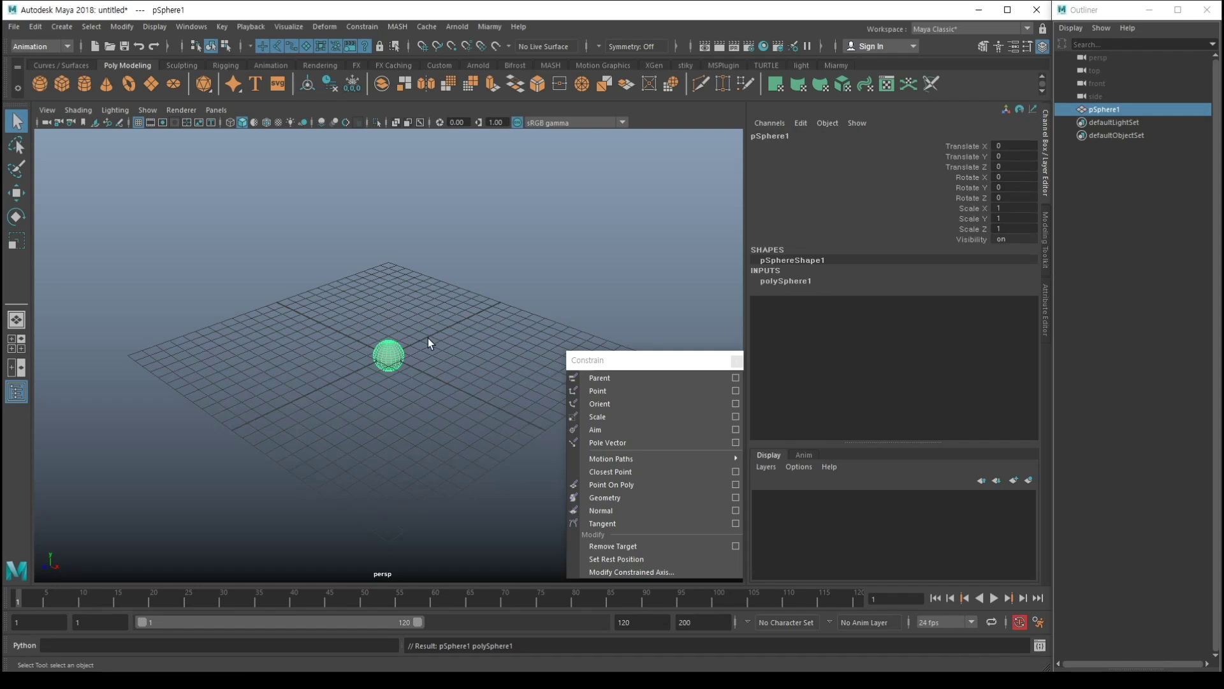
left_click_drag(438, 386, 385, 399, "alt")
key("w")
left_click_drag(342, 358, 374, 448)
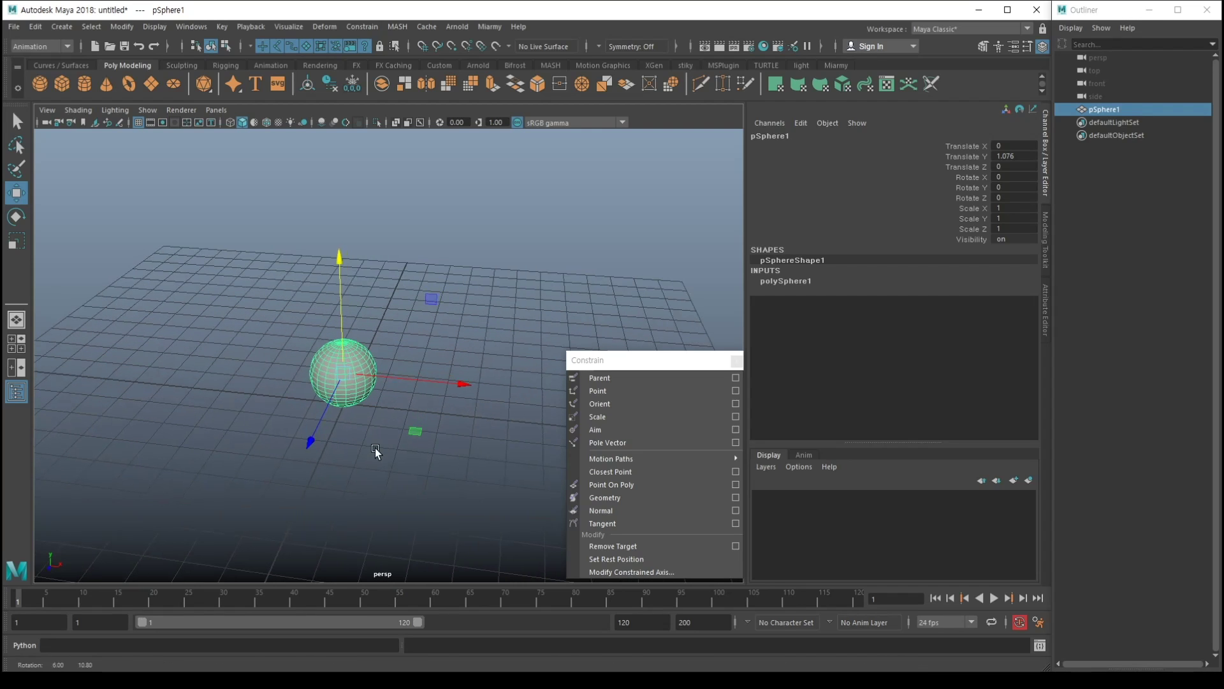
Create a polygon torus and place it beside the sphere at about -6.14 in X and 0.47 in Y
left_click(129, 83)
left_click_drag(367, 406, 333, 400, "alt")
left_click_drag(404, 373, 377, 377)
Key all of the sphere's transform and visibility channels at frame 1
left_click(383, 375)
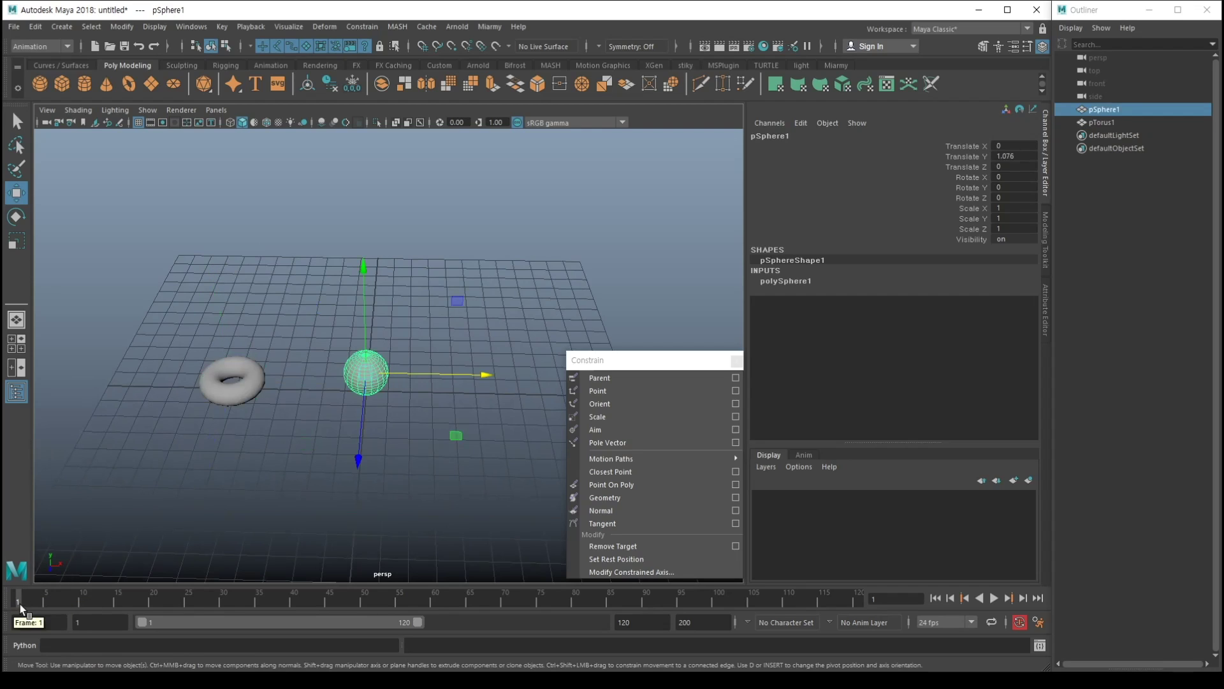
left_click_drag(960, 147, 963, 240)
right_click(967, 219)
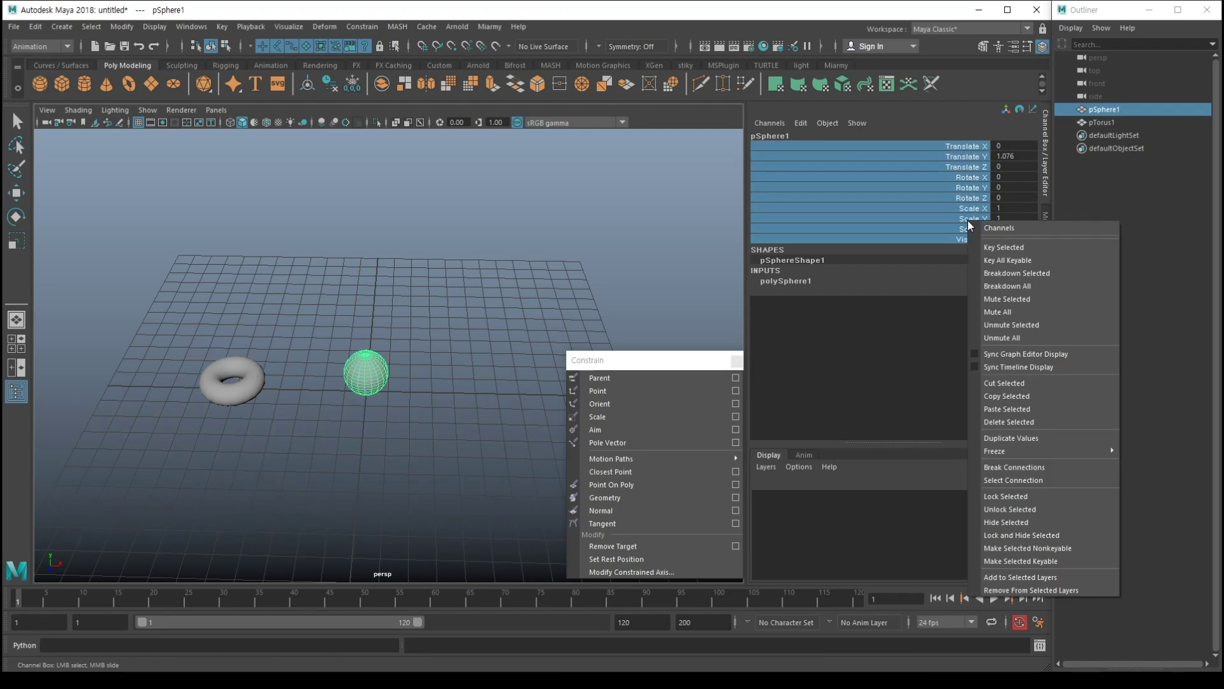
left_click(1000, 247)
Go to frame 60 and move the sphere along X to about 12.44, past the edge of the grid
left_click_drag(20, 606, 307, 619)
left_click_drag(406, 606, 582, 610)
mouse_move(799, 611)
left_mouse_down()
mouse_move(869, 606)
mouse_move(432, 603)
left_mouse_up()
left_click_drag(384, 352, 402, 373, "alt")
key("w")
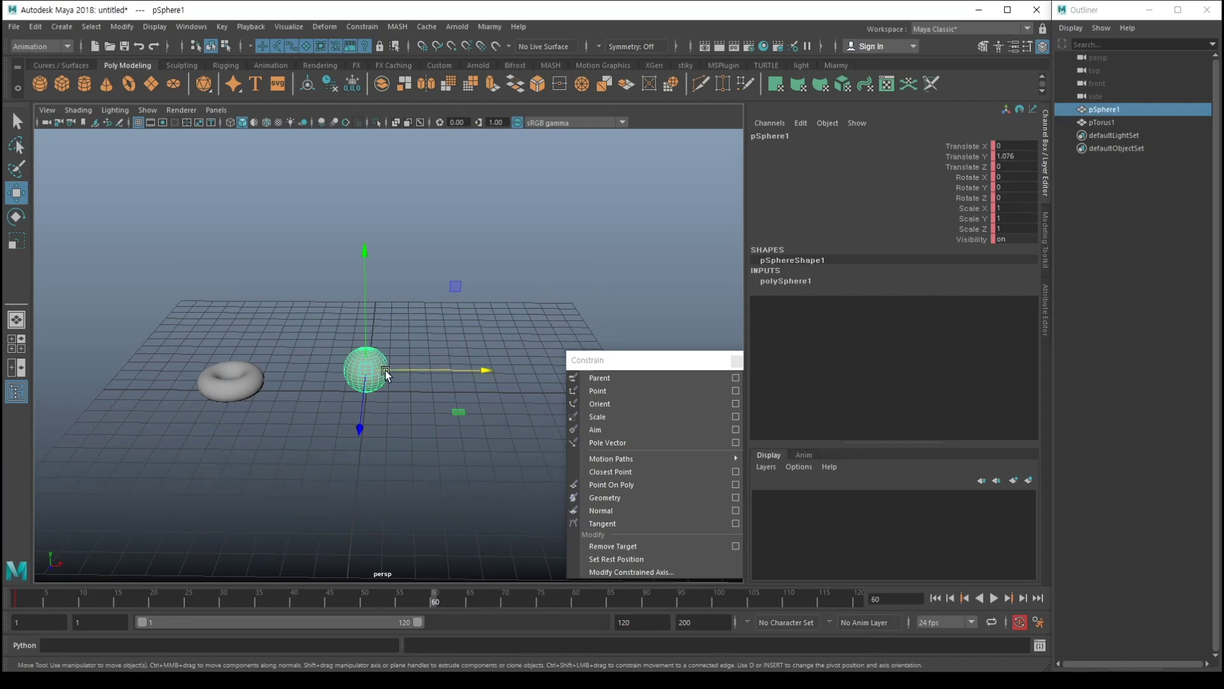
left_click_drag(400, 368, 611, 369)
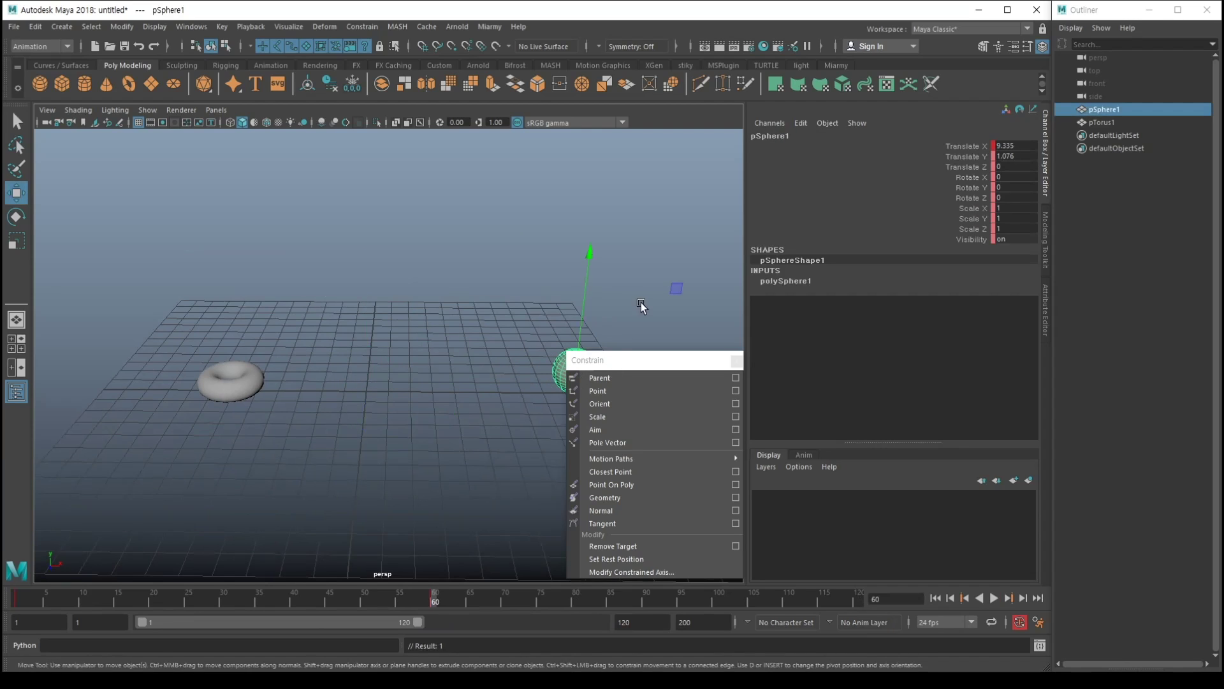
middle_click_drag(641, 302, 420, 350, "alt")
left_click_drag(422, 363, 493, 363)
middle_click_drag(310, 345, 343, 369, "alt")
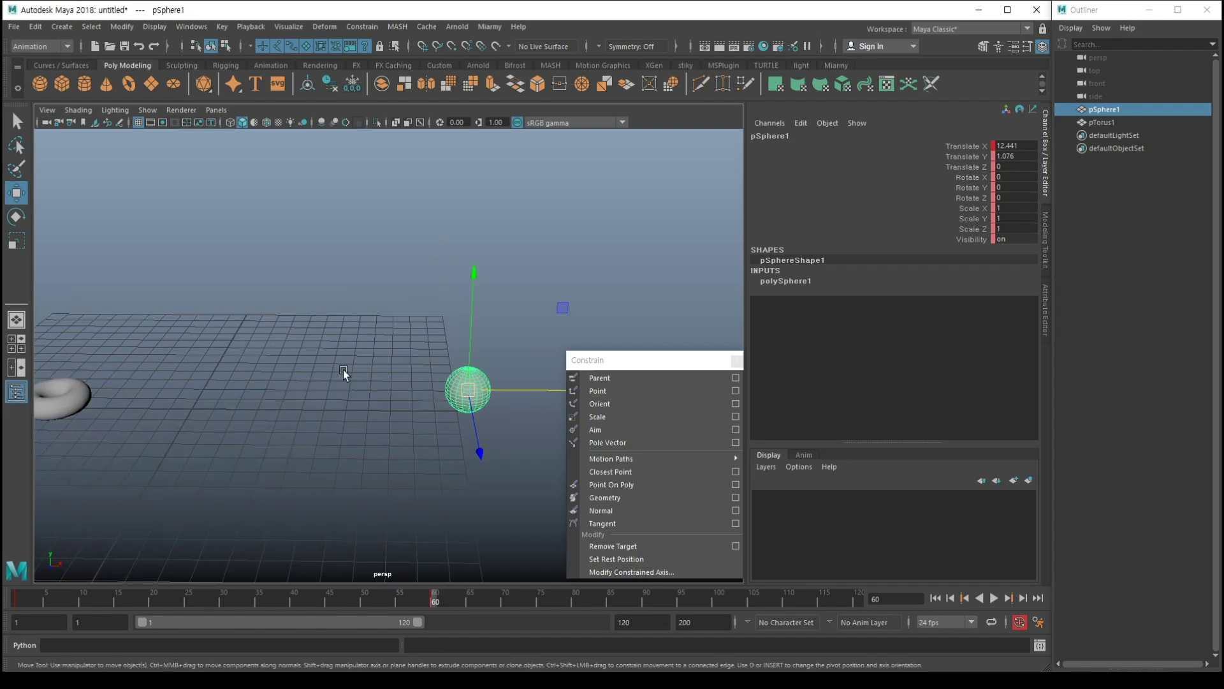
right_click_drag(343, 369, 315, 346, "alt")
Key all of the sphere's channels at frame 60
left_click_drag(987, 146, 981, 237)
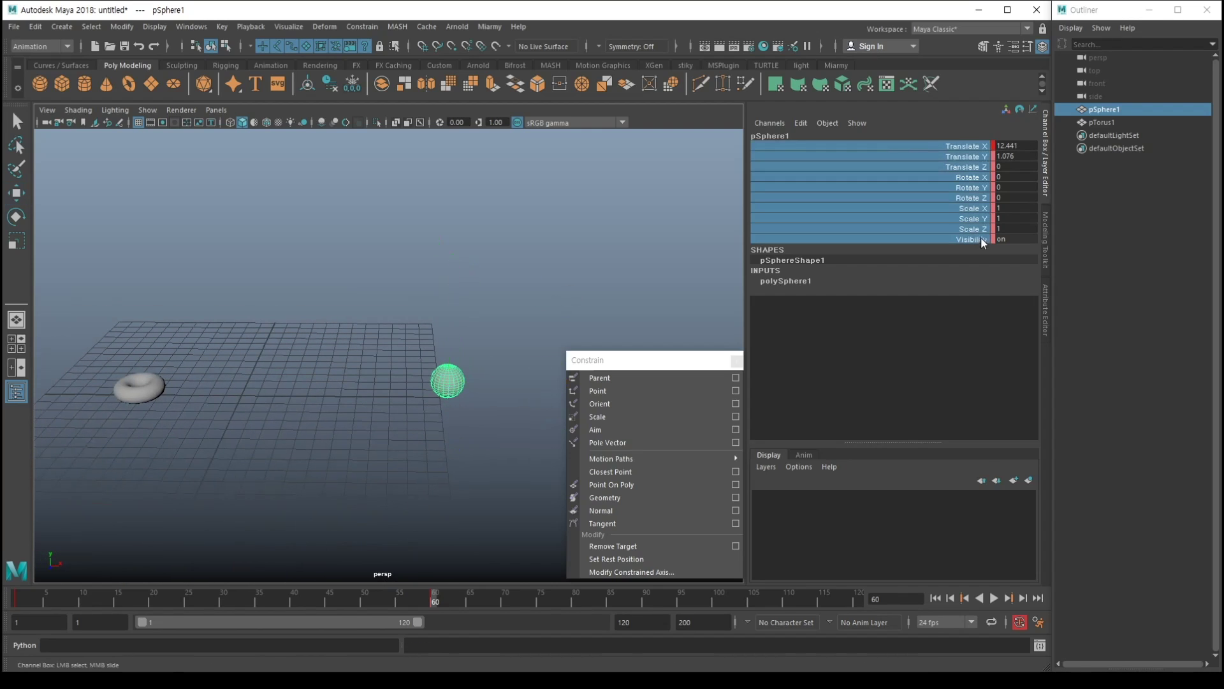
right_click(981, 237)
left_click(1015, 240)
Return the timeline to frame 1 and deselect the sphere
left_click_drag(430, 588, 14, 606)
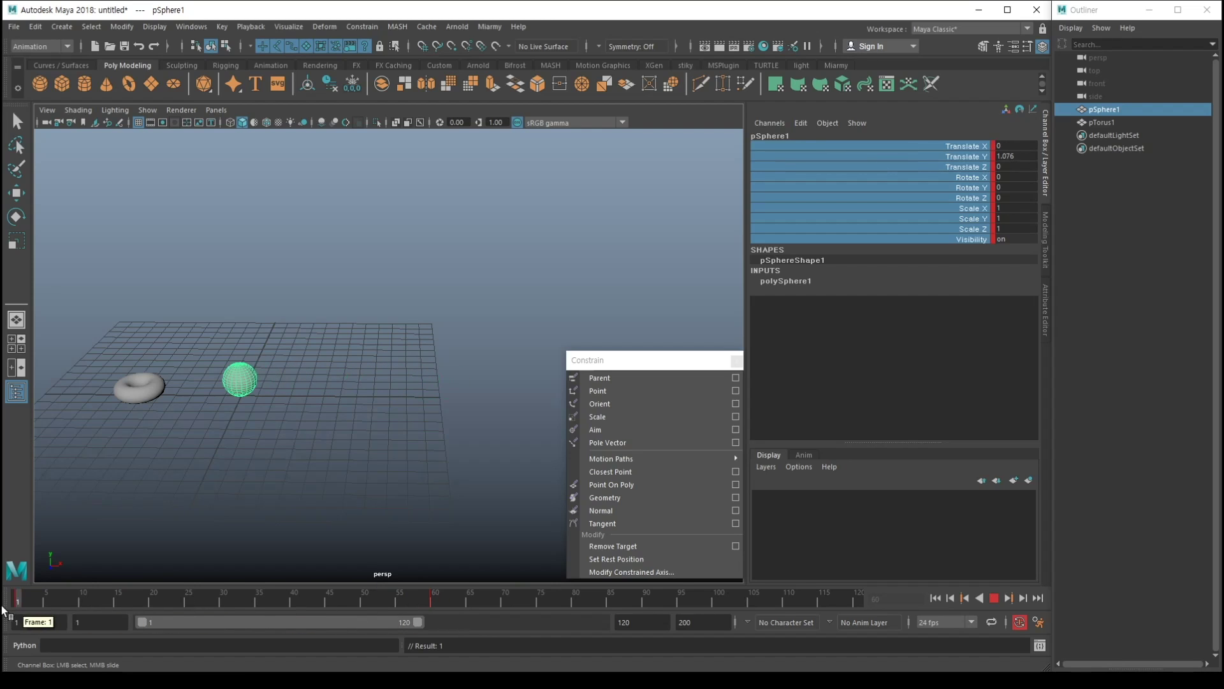
middle_click_drag(289, 438, 412, 447, "alt")
left_click_drag(412, 446, 415, 459, "alt")
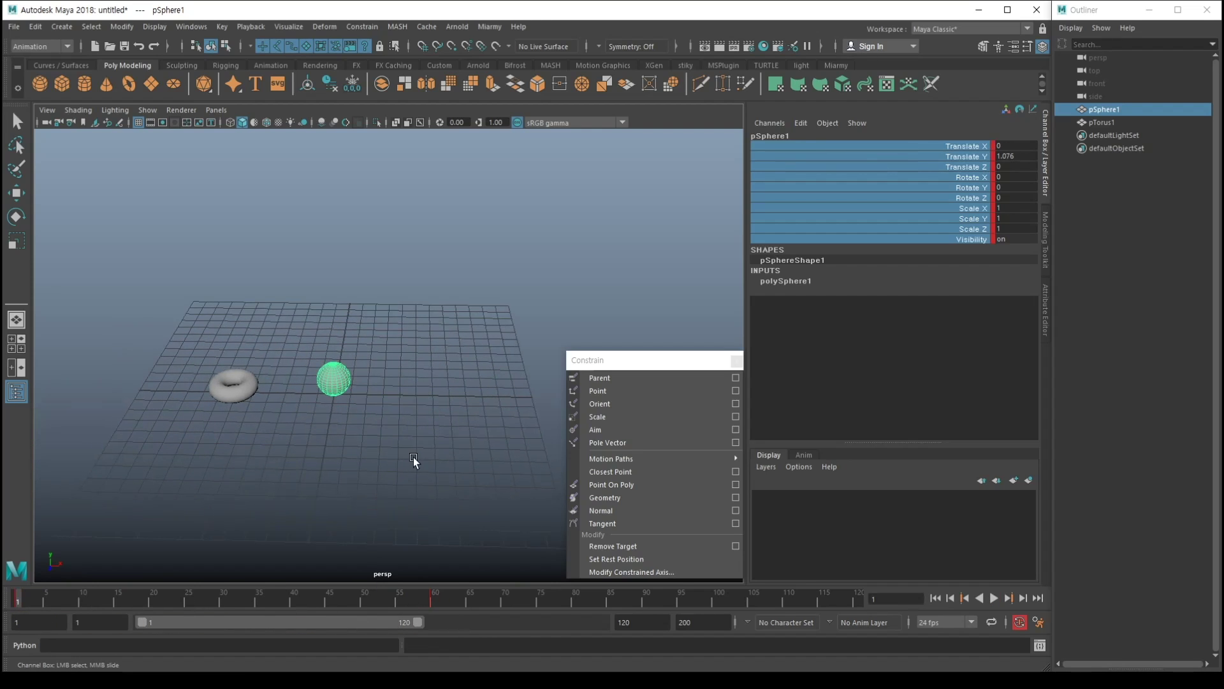
left_click(416, 460)
key("w")
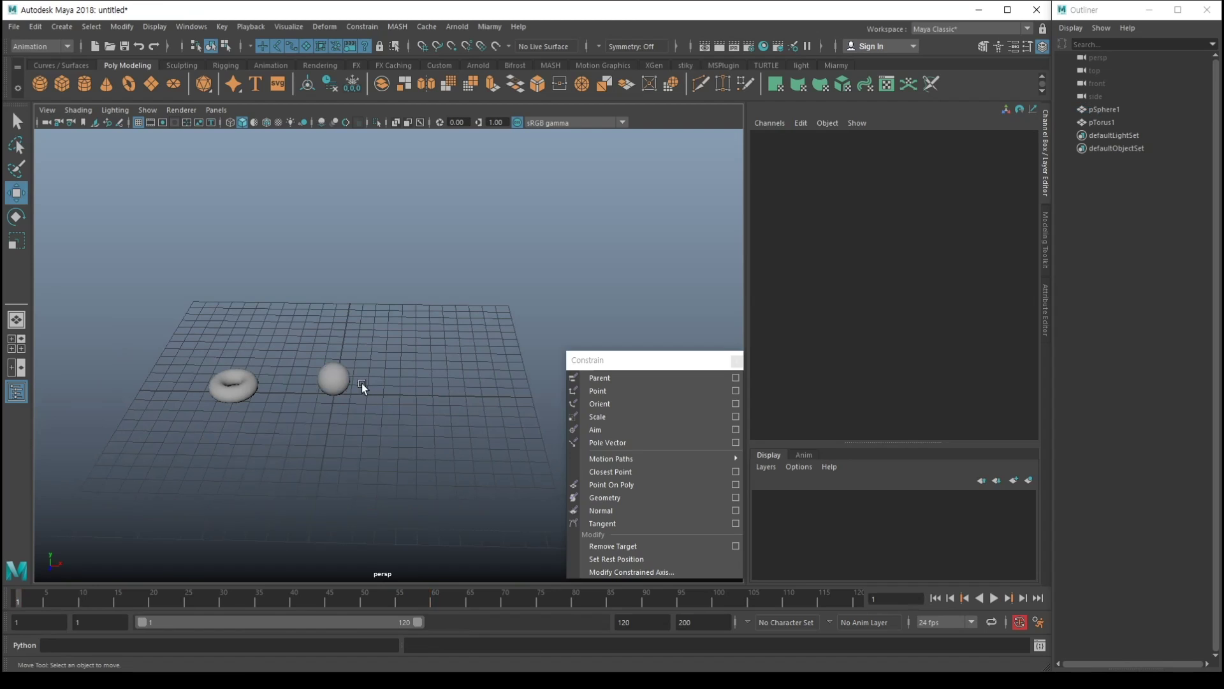
Parent-constrain the torus to the sphere with Maintain offset enabled, and play the animation to check the result
left_click(1110, 110)
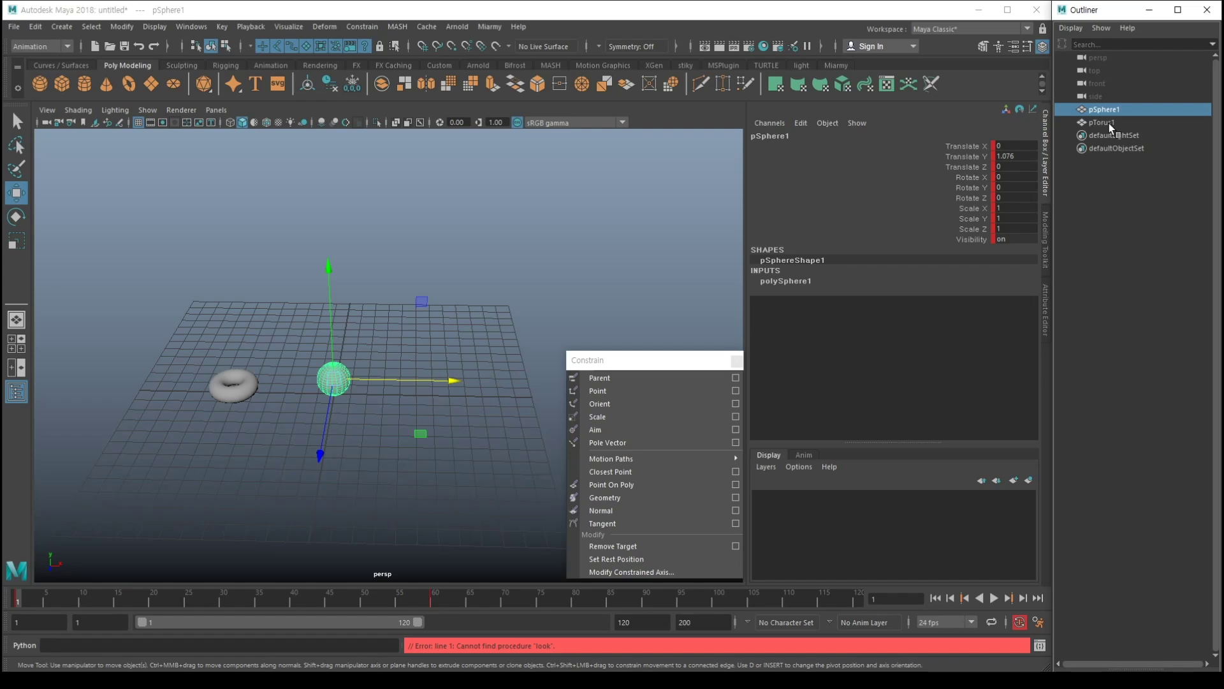
left_click(1108, 123, "ctrl")
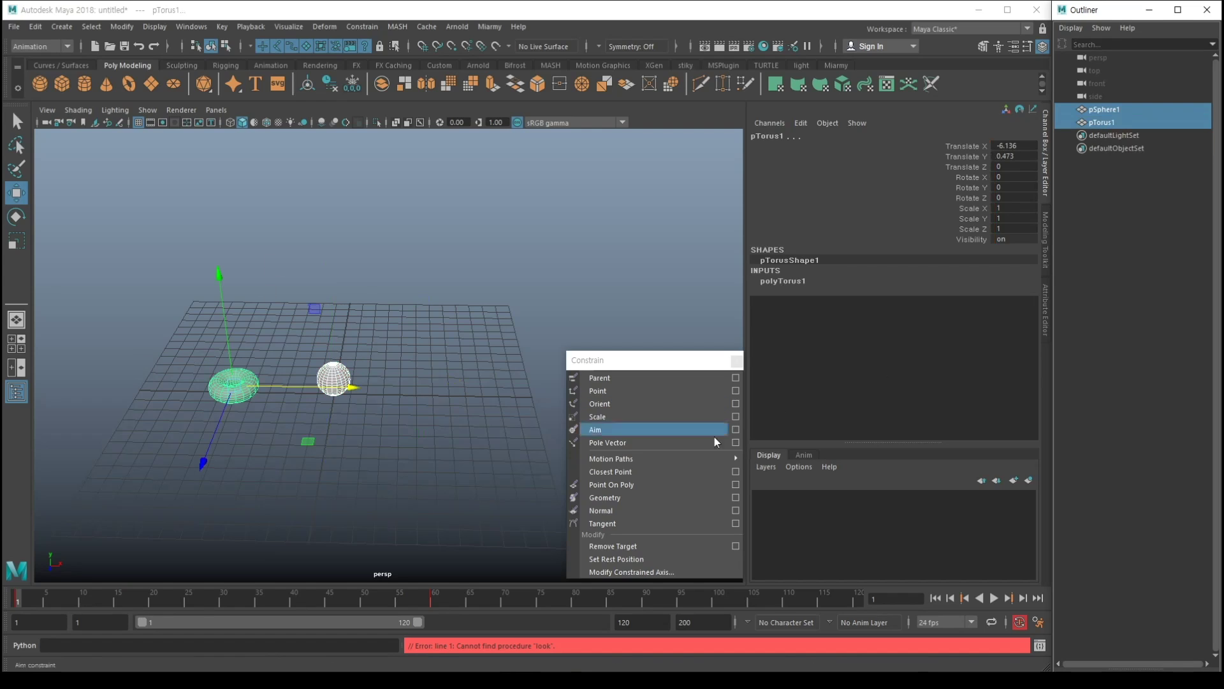
left_click(737, 382)
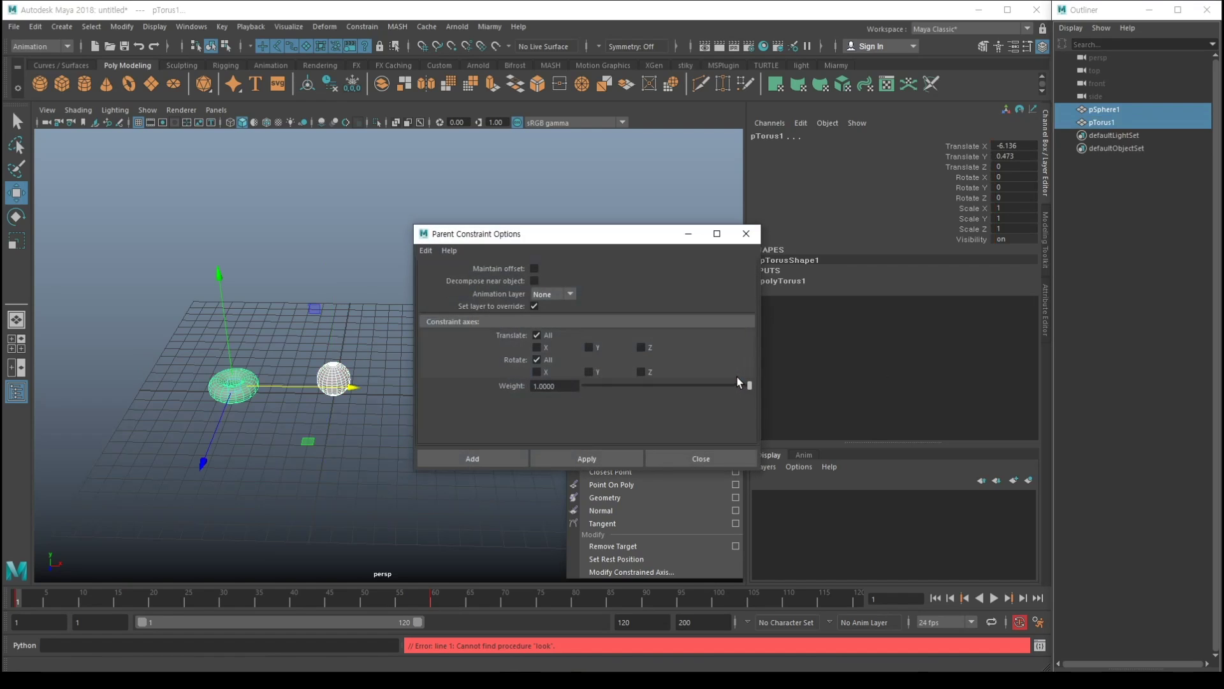
left_click_drag(641, 243, 986, 363)
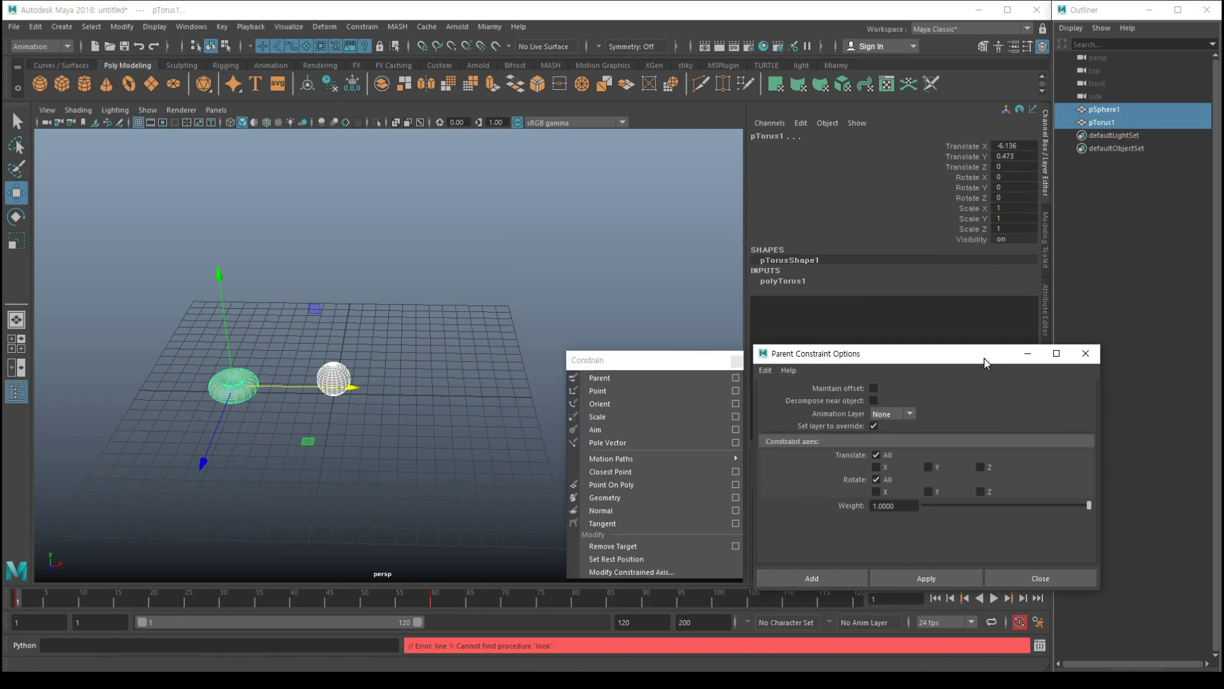
left_click(874, 388)
left_click(924, 579)
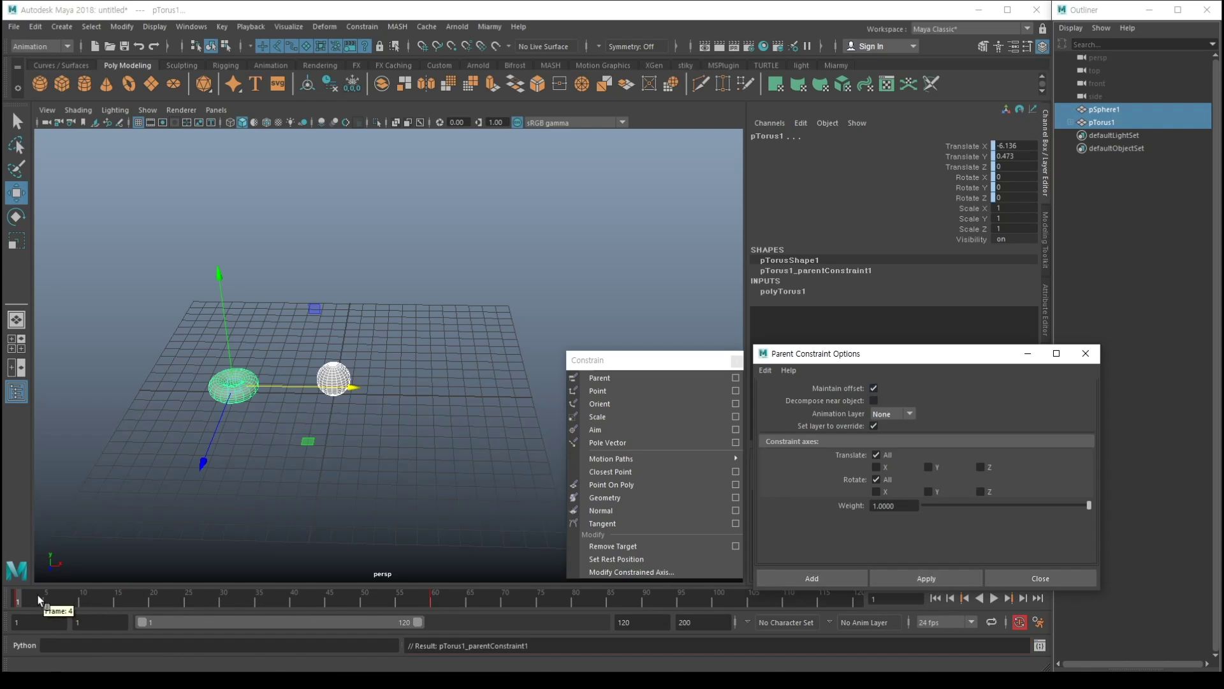
key("alt+v")
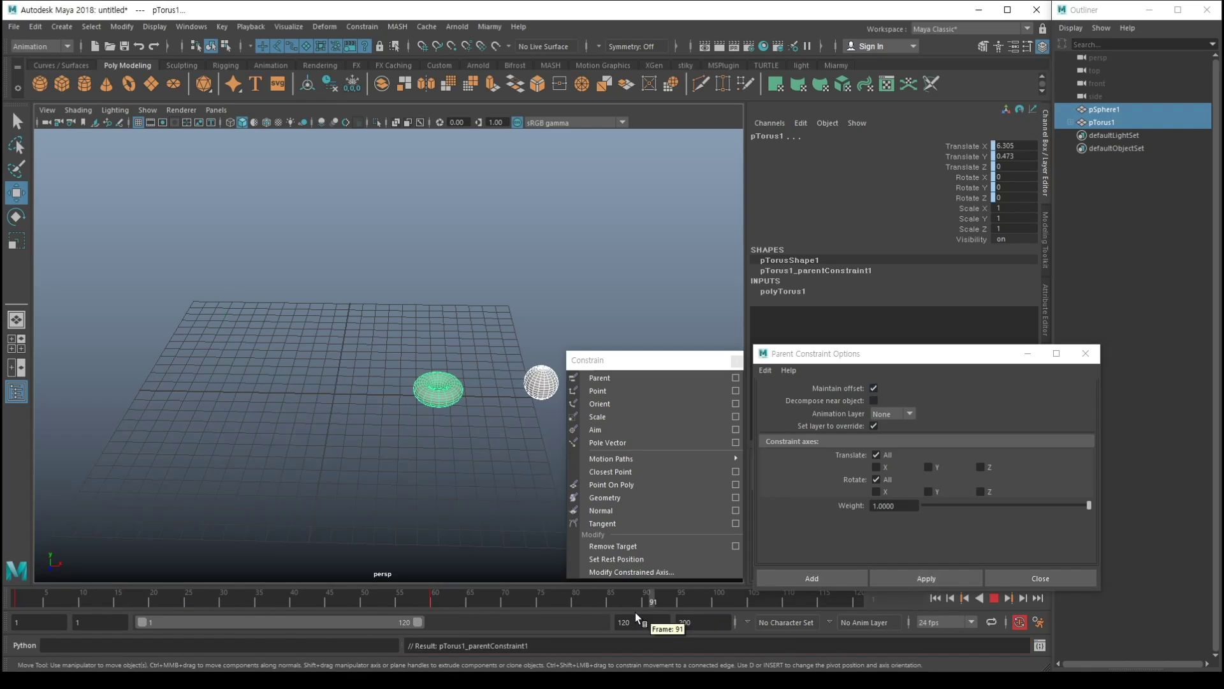
left_click_drag(366, 606, 3, 587)
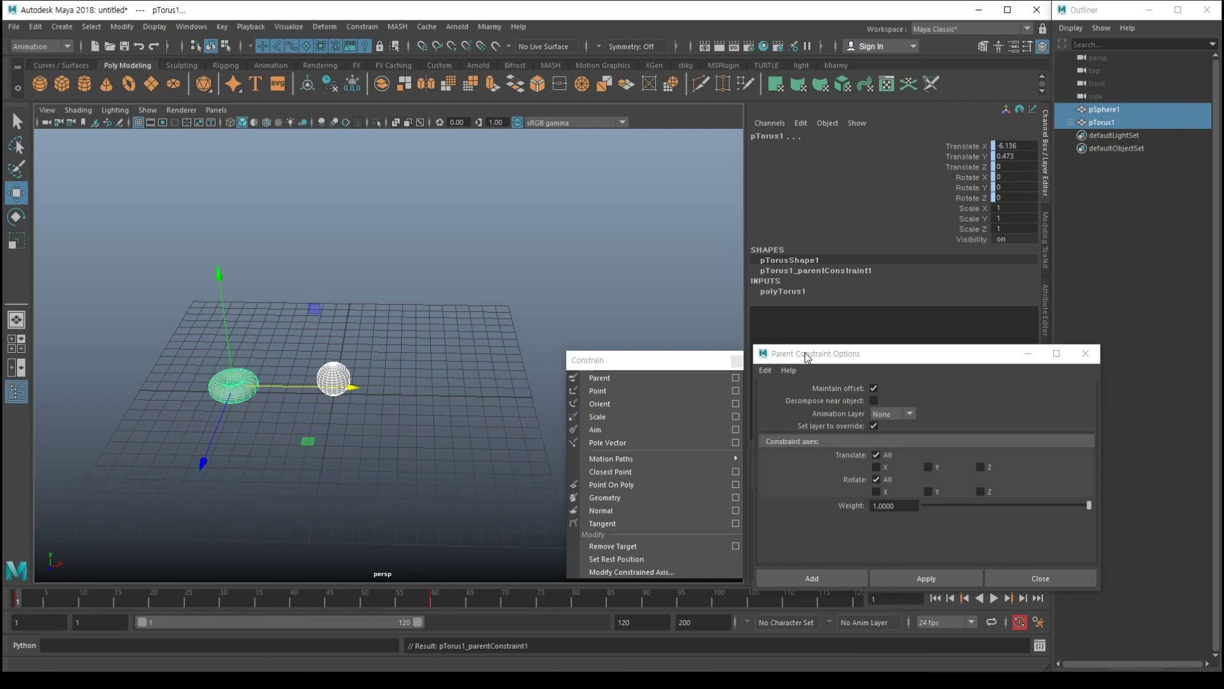
Delete the parent constraint from the torus and keep the timeline at frame 1
left_click(1147, 192)
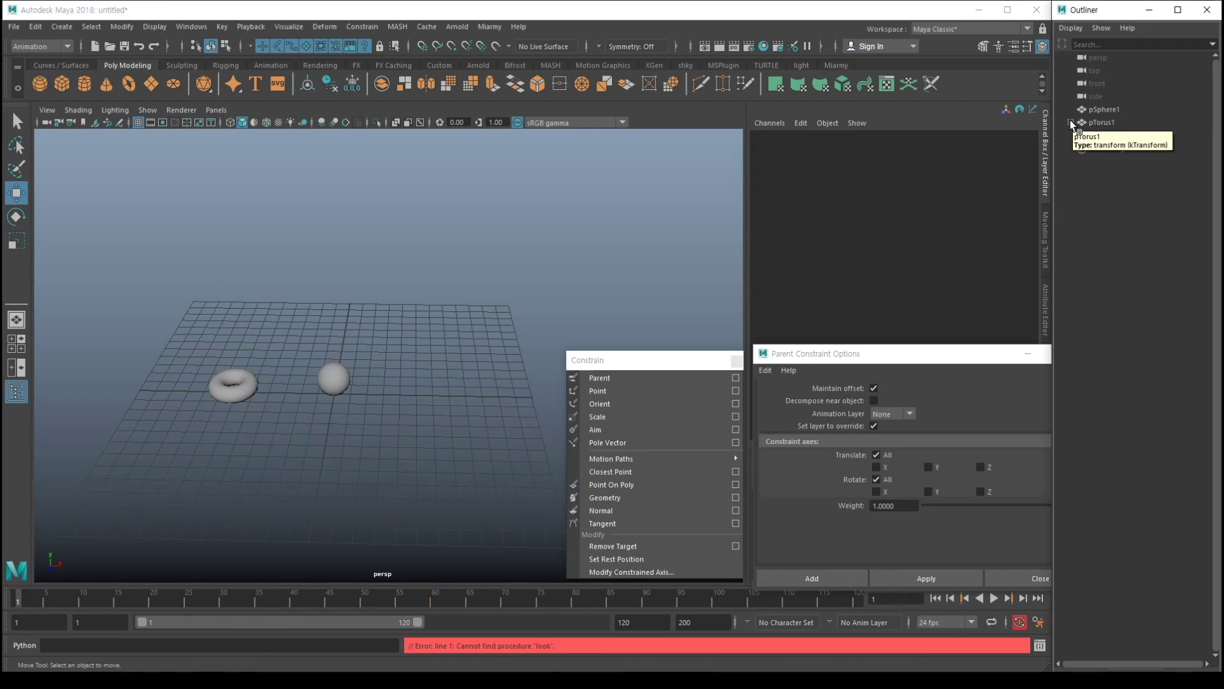
left_click(1071, 122)
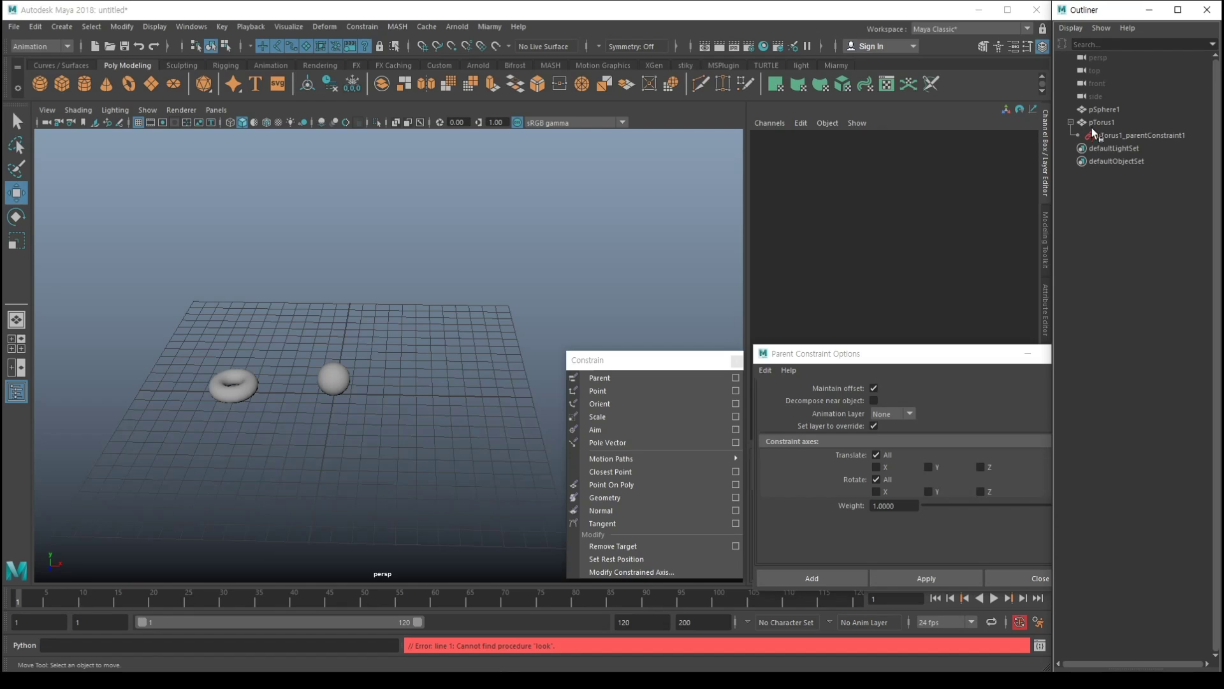
left_click(1133, 135)
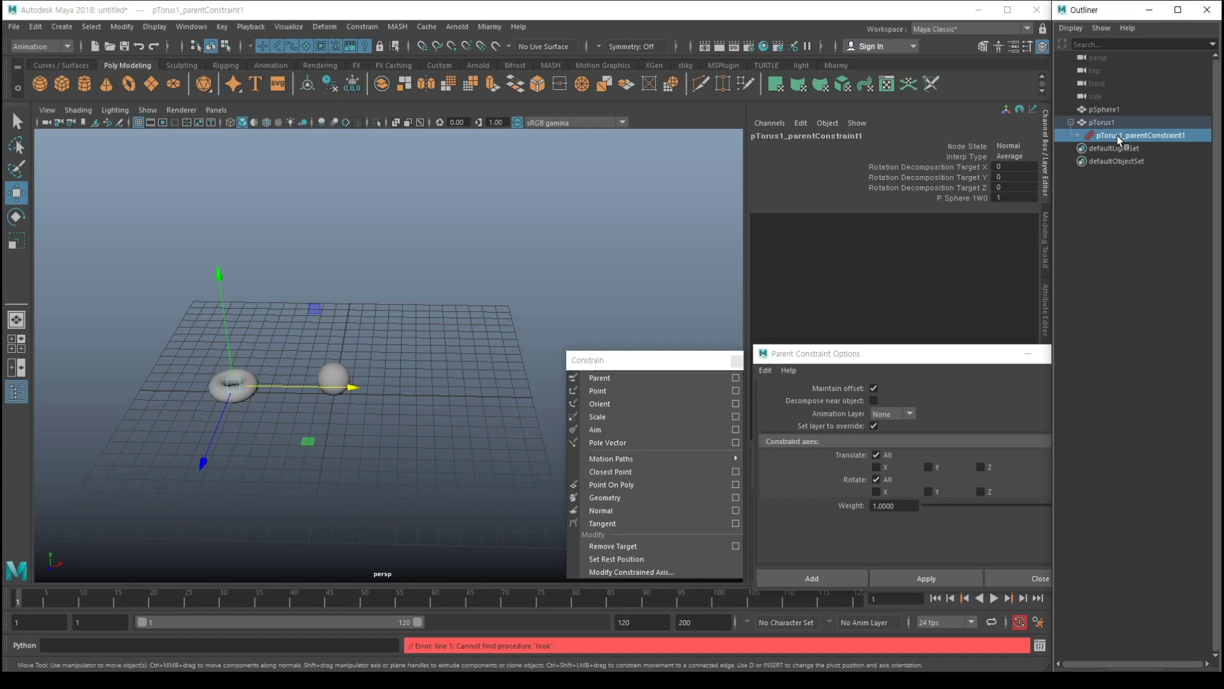
key("Delete")
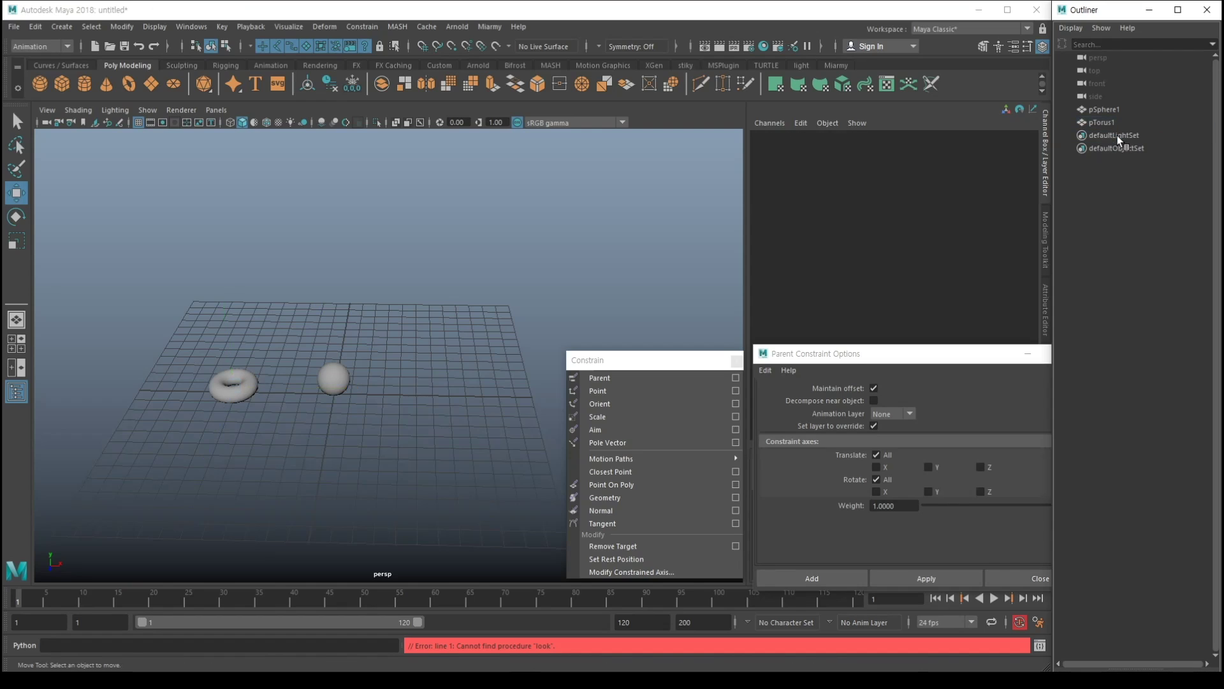
mouse_move(19, 602)
left_mouse_down()
mouse_move(607, 602)
mouse_move(18, 602)
left_mouse_up()
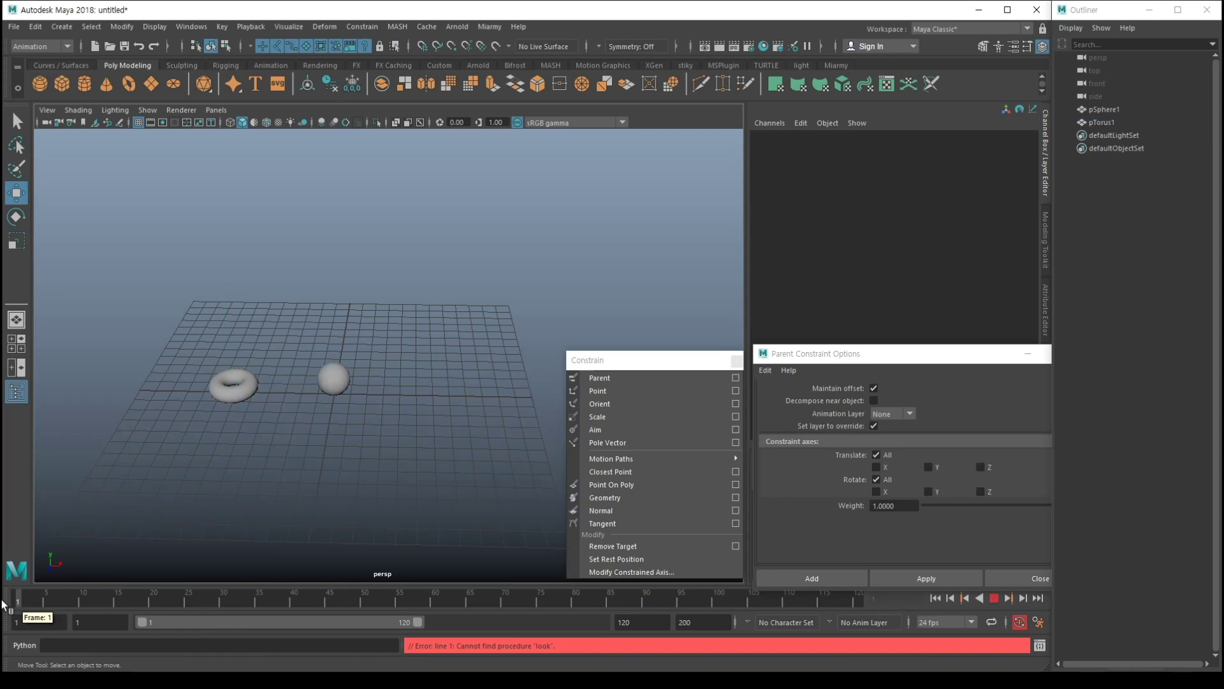
Parent-constrain the torus to the sphere with Maintain offset disabled, and scrub the timeline to check the result
left_click(1104, 109)
left_click(1103, 122, "ctrl")
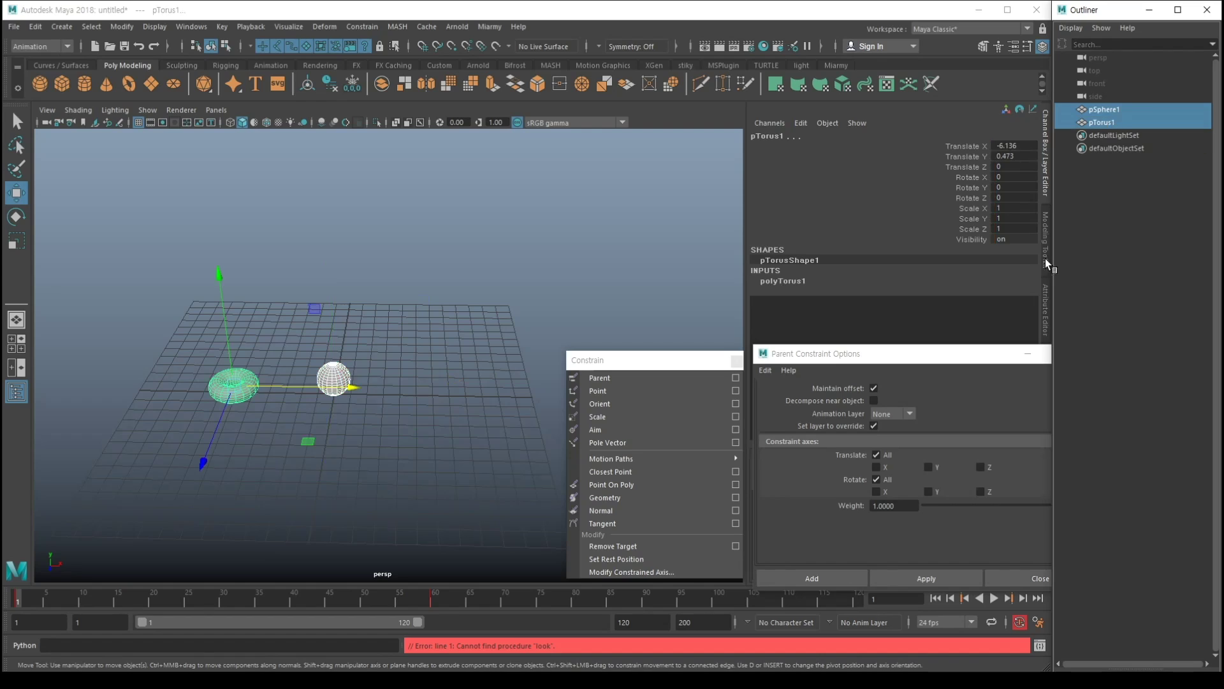
left_click(873, 388)
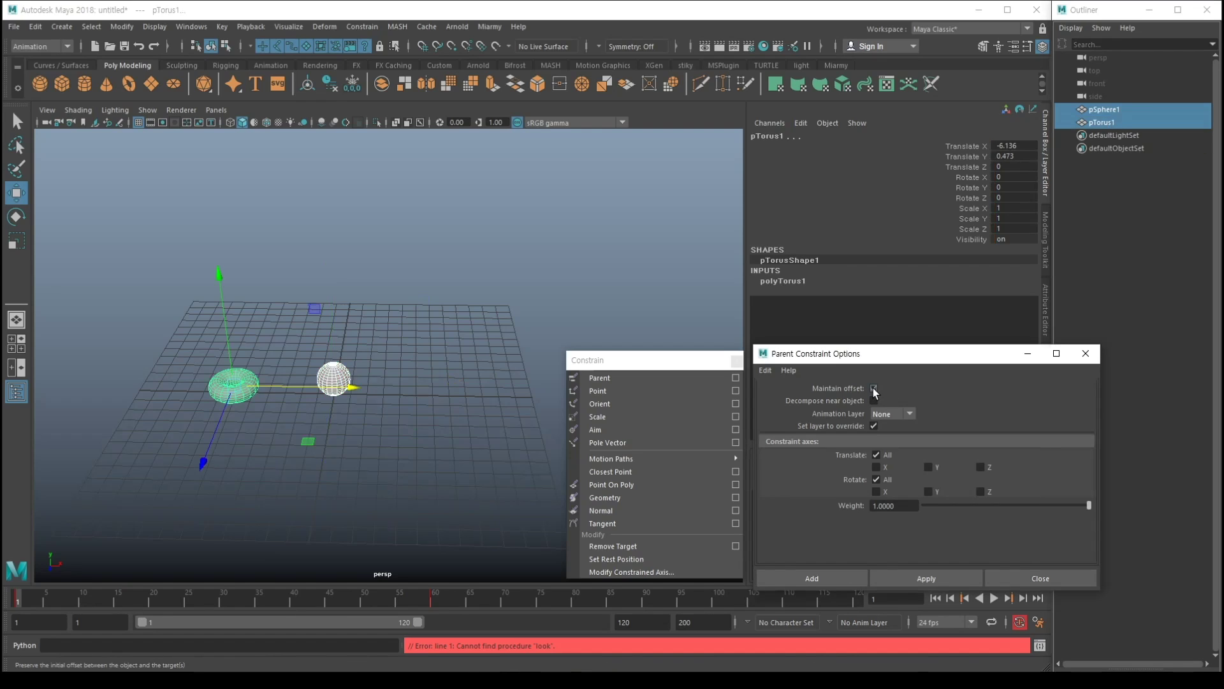
left_click(926, 579)
right_click_drag(340, 482, 440, 425, "alt")
middle_click_drag(440, 425, 312, 393, "alt")
left_click(265, 469)
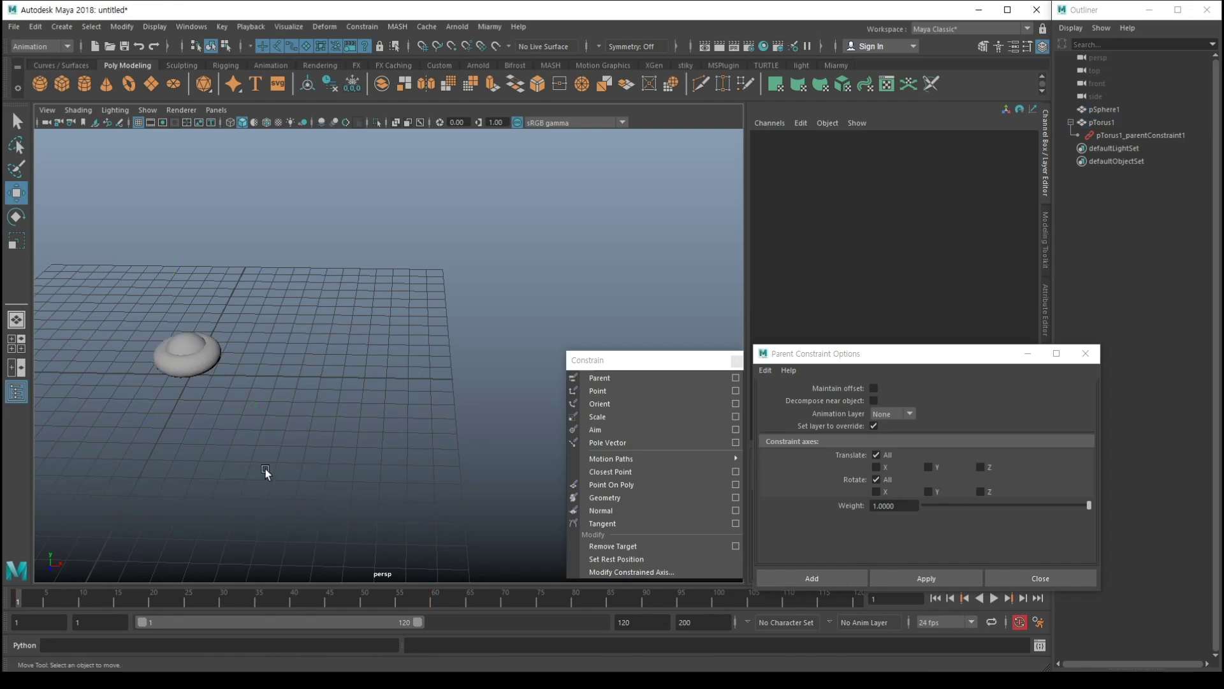
mouse_move(27, 602)
left_mouse_down()
mouse_move(561, 607)
mouse_move(117, 621)
mouse_move(4, 637)
mouse_move(54, 641)
mouse_move(429, 611)
mouse_move(13, 622)
left_mouse_up()
left_click(188, 367)
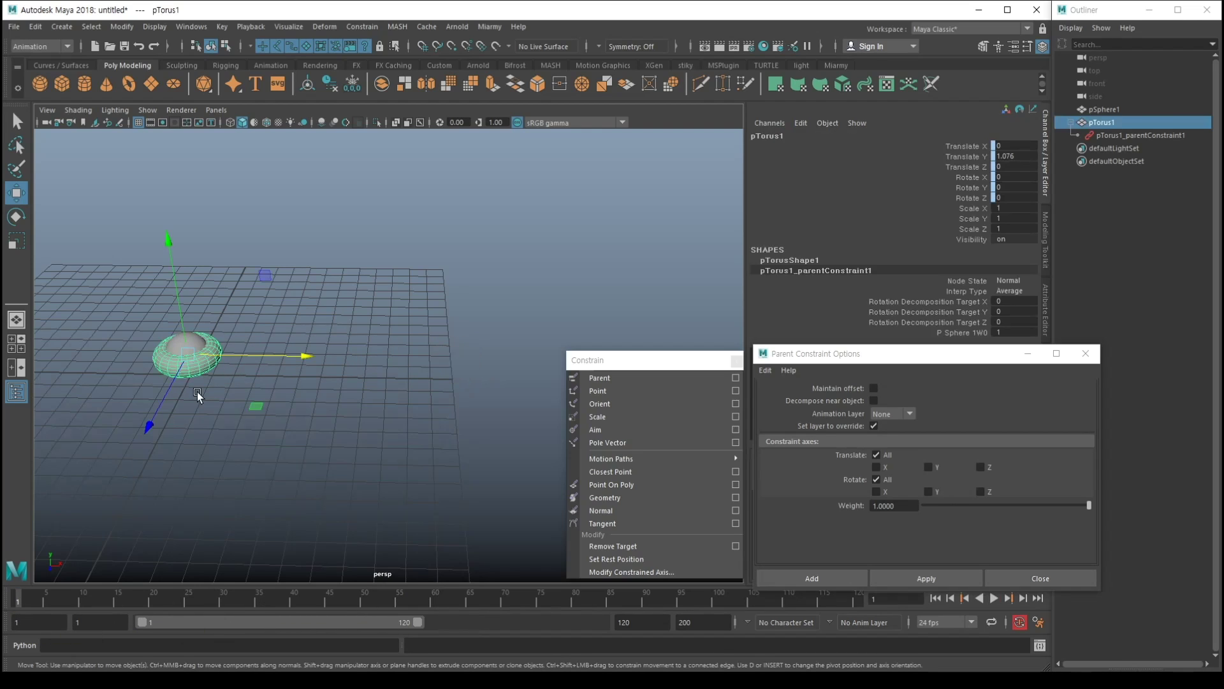
Delete the torus's parent constraint
left_click(1121, 136)
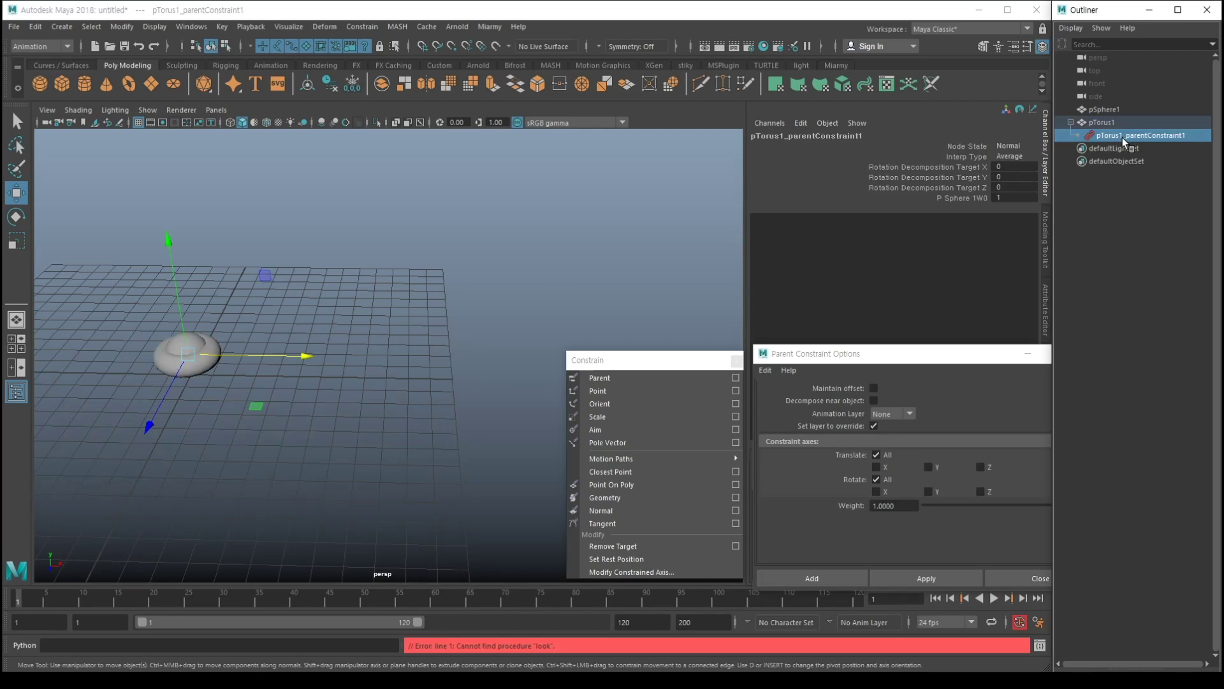
key("Delete")
middle_click_drag(229, 396, 306, 412, "alt")
scroll(306, 414, "down", 1)
At frame 18, parent-constrain the torus to the sphere with Maintain offset enabled
mouse_move(27, 601)
left_mouse_down()
mouse_move(511, 605)
mouse_move(21, 609)
mouse_move(490, 616)
mouse_move(434, 618)
mouse_move(17, 613)
left_mouse_up()
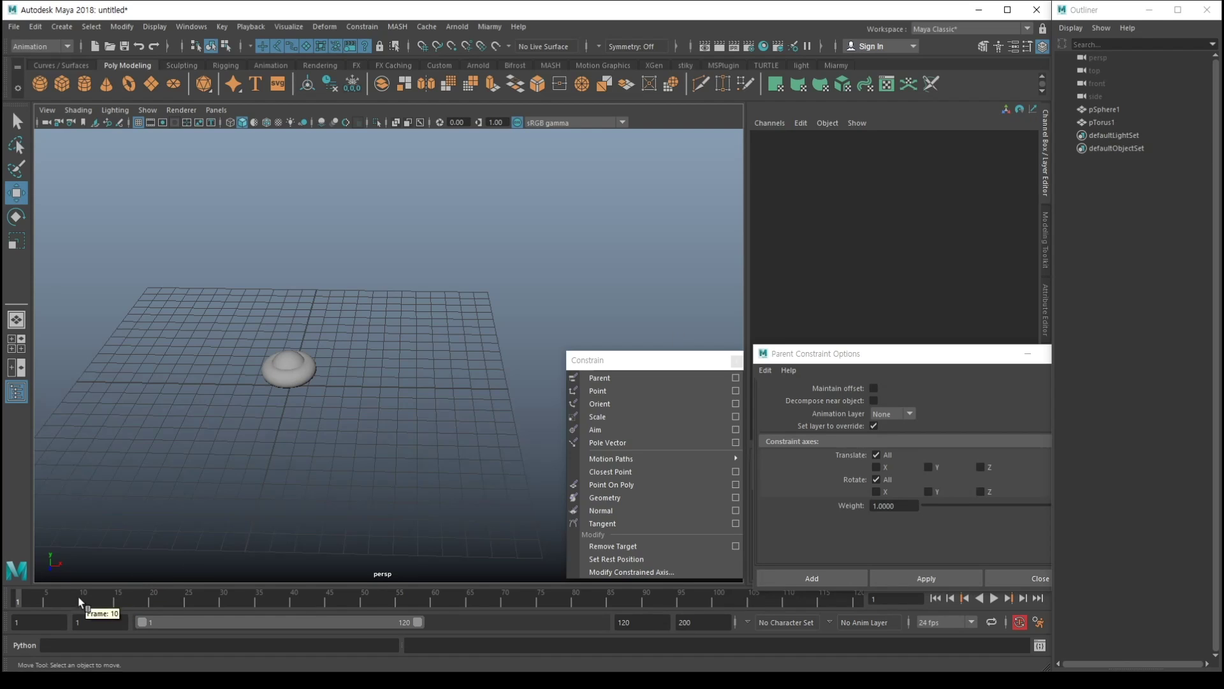
key("alt+v")
mouse_move(97, 603)
left_mouse_down()
mouse_move(149, 603)
mouse_move(135, 608)
left_mouse_up()
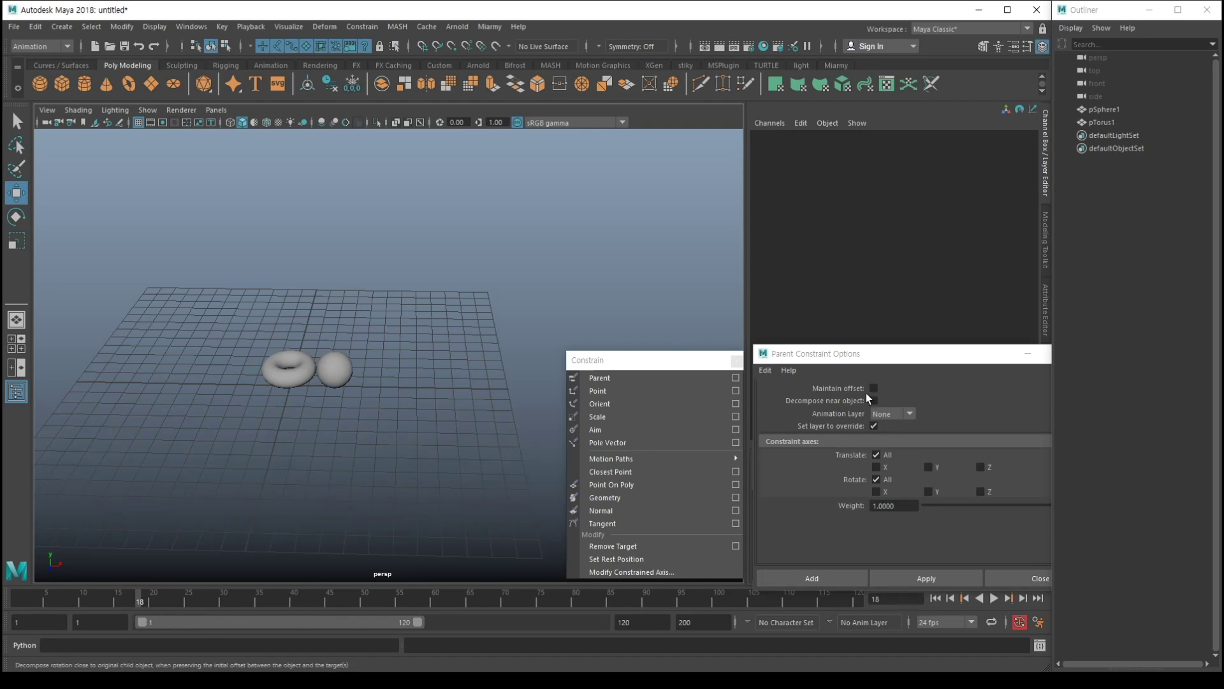
left_click(1105, 109)
left_click(1111, 121, "ctrl")
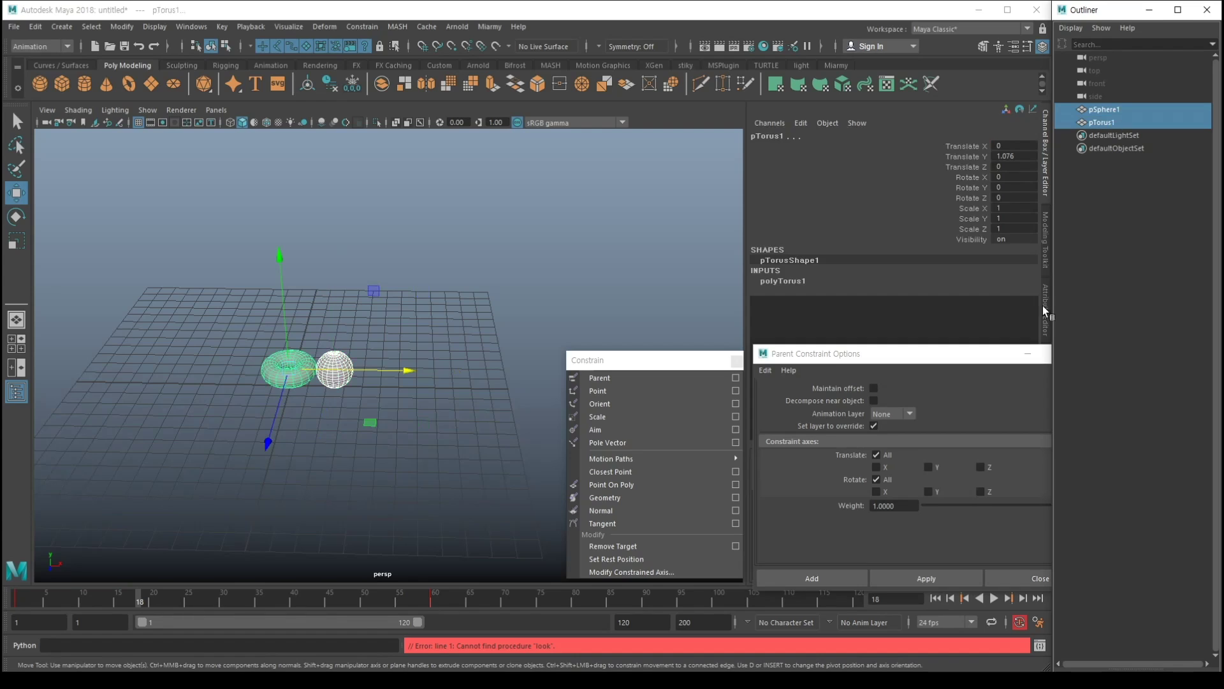
left_click(873, 387)
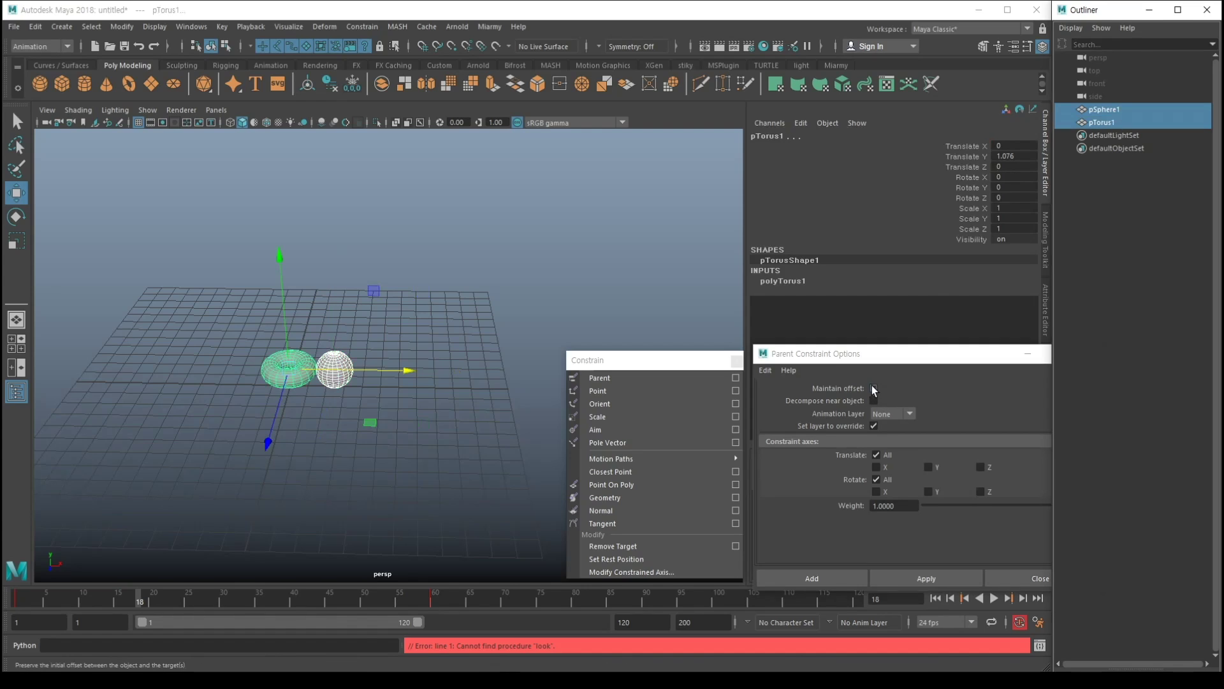
left_click(924, 579)
Scrub to frame 30 to check the torus's offset, and key the parent constraint's P Sphere 1W0 weight of 1 at frame 1
left_click_drag(29, 599, 220, 602)
left_click(419, 462)
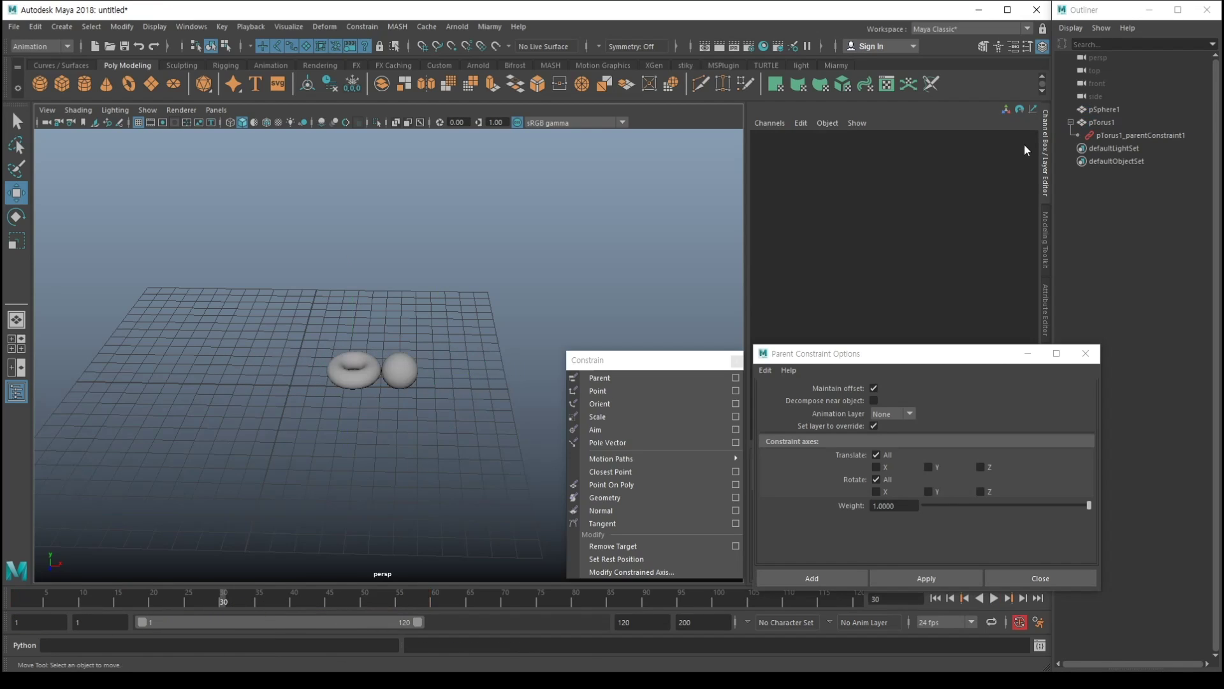
left_click(1122, 135)
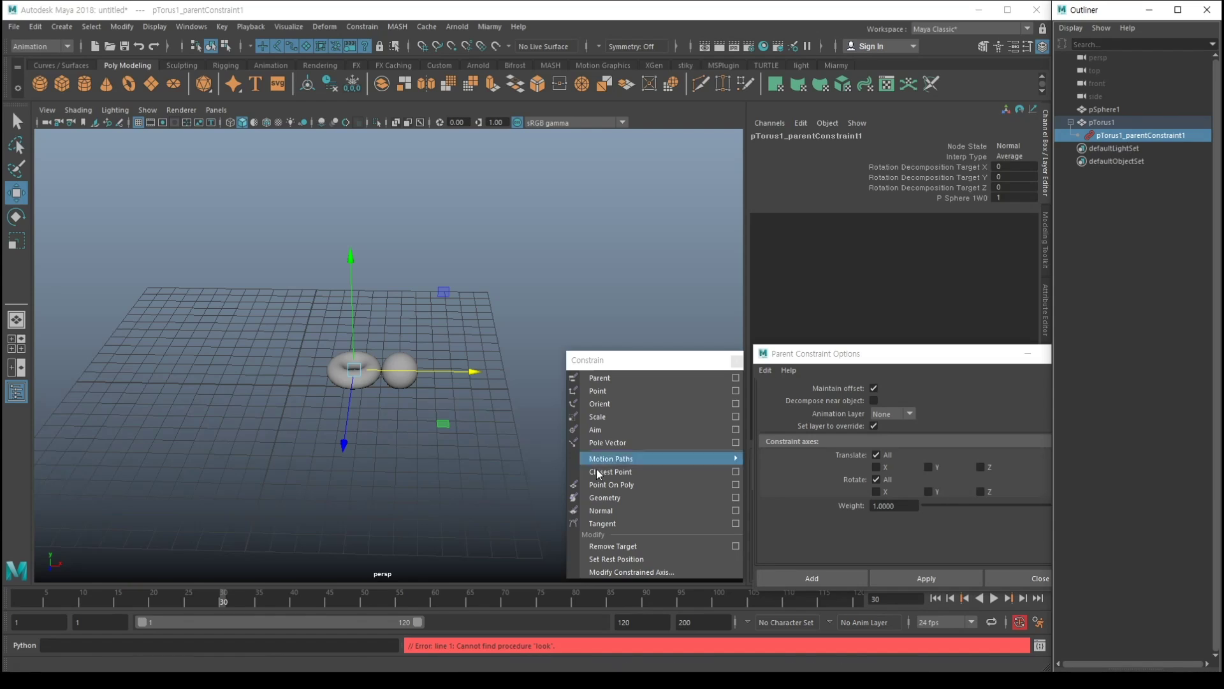
left_click_drag(251, 600, 17, 603)
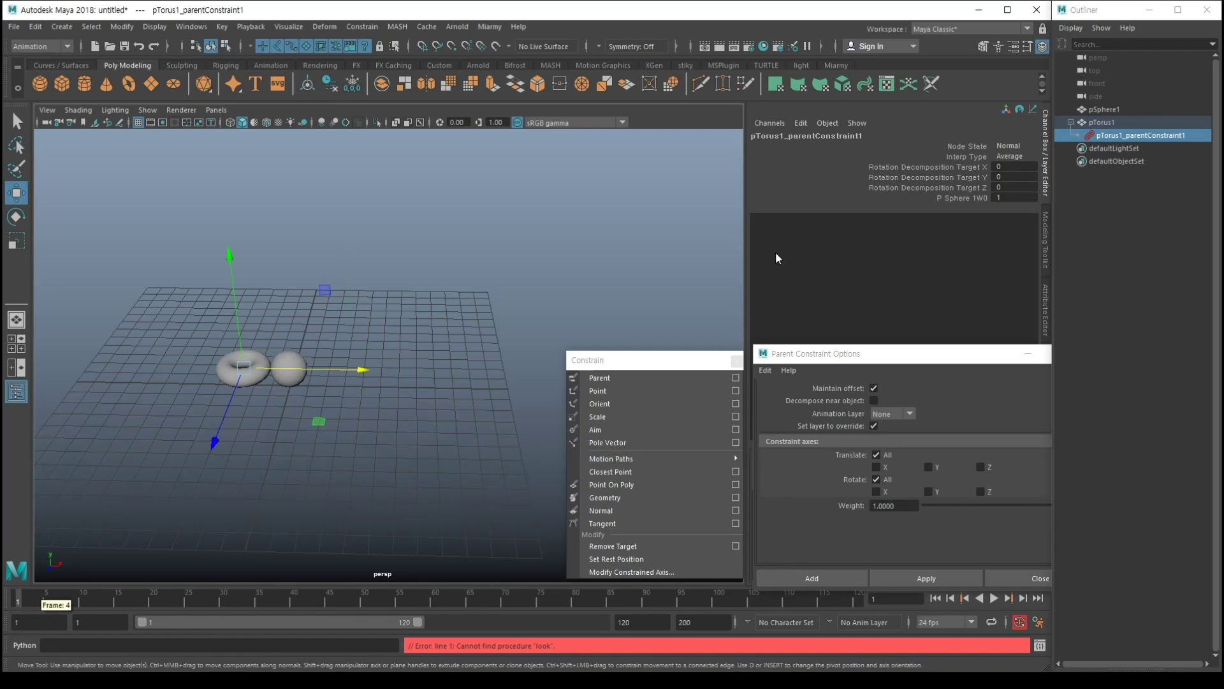
right_click(970, 196)
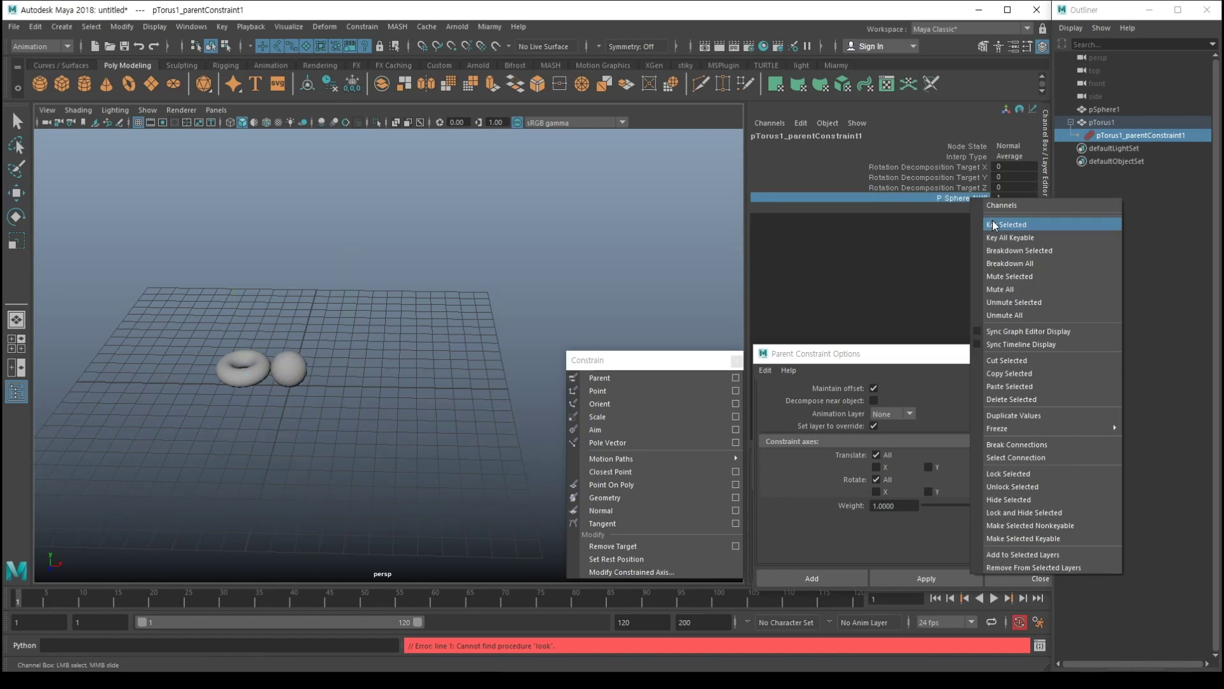
left_click(993, 224)
Key the parent constraint's P Sphere 1W0 weight of 1 at frame 60
left_click_drag(32, 598, 435, 602)
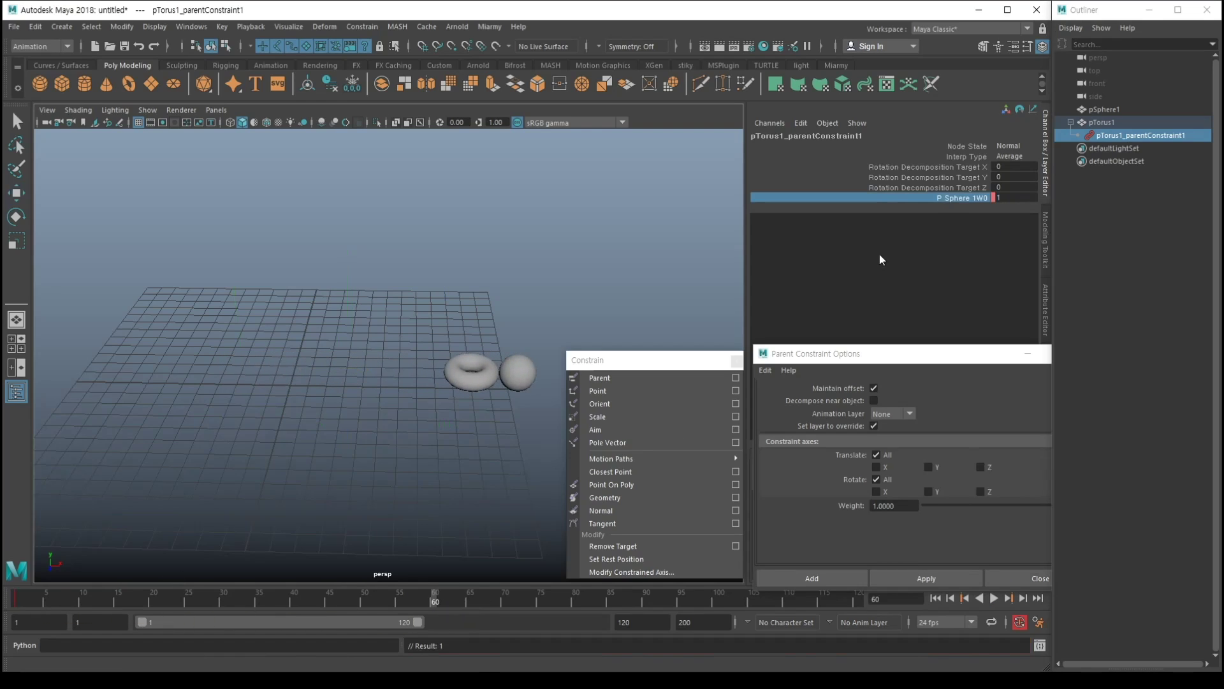
right_click(963, 197)
left_click(971, 220)
At frame 30, set the parent constraint's P Sphere 1W0 weight to 0 and key it
left_click(222, 598)
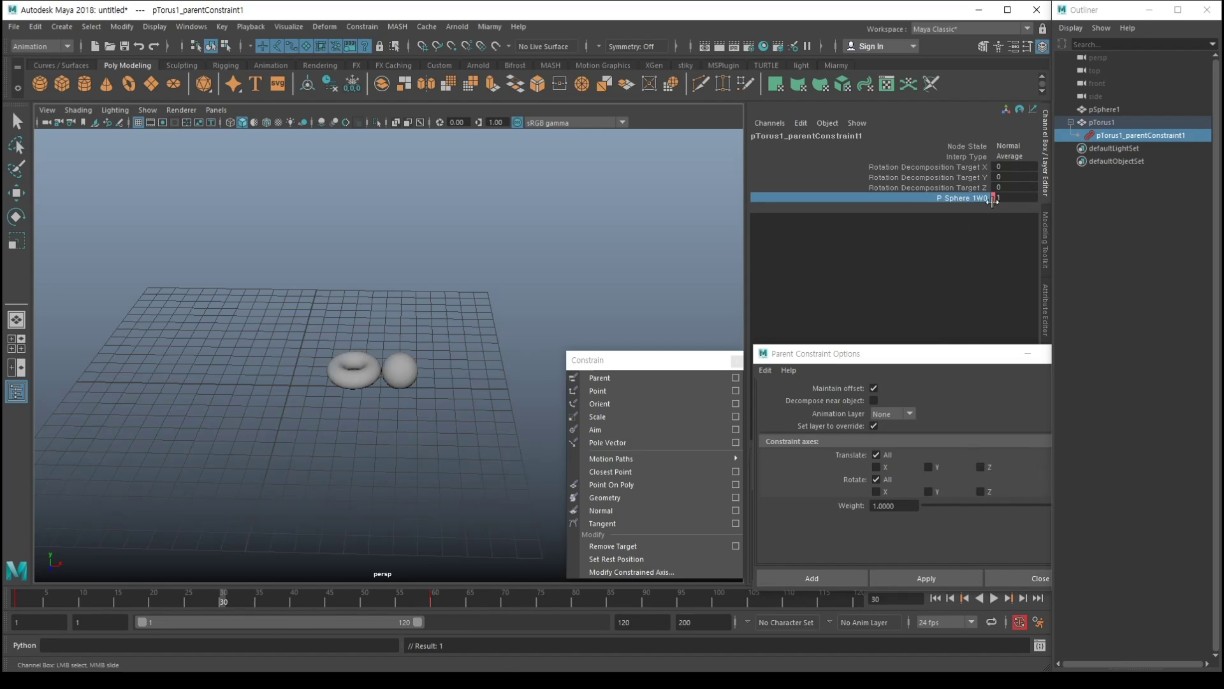
double_click(1012, 197)
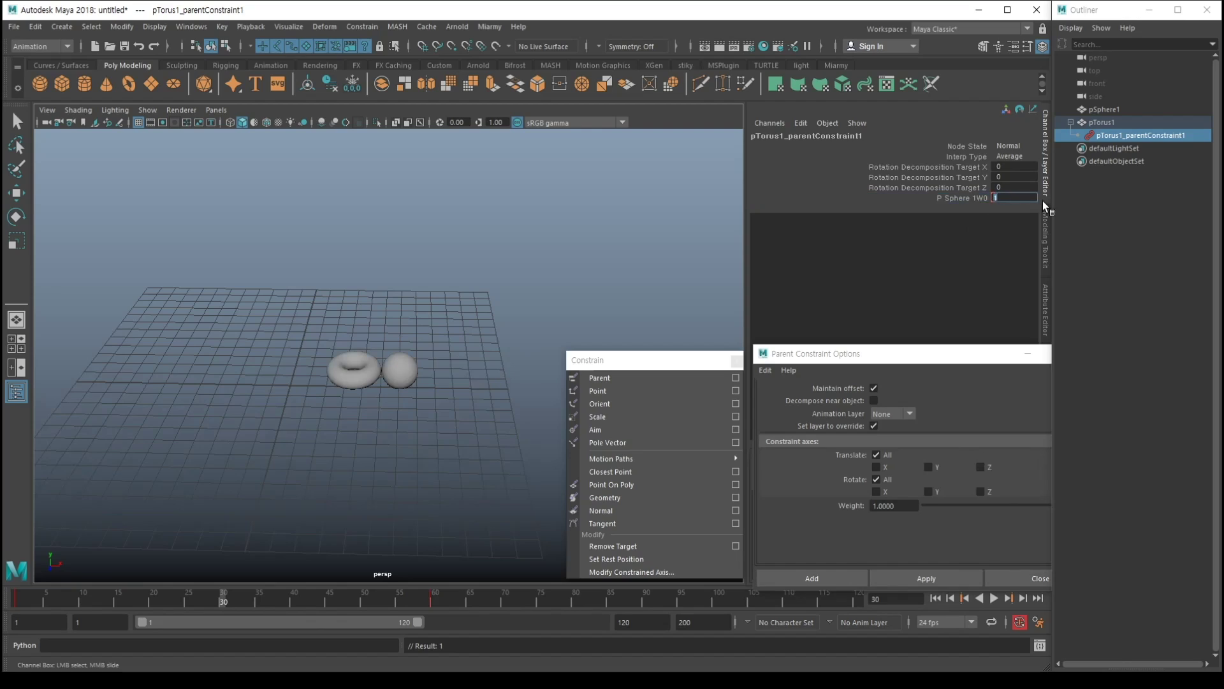
type("0")
key("Return")
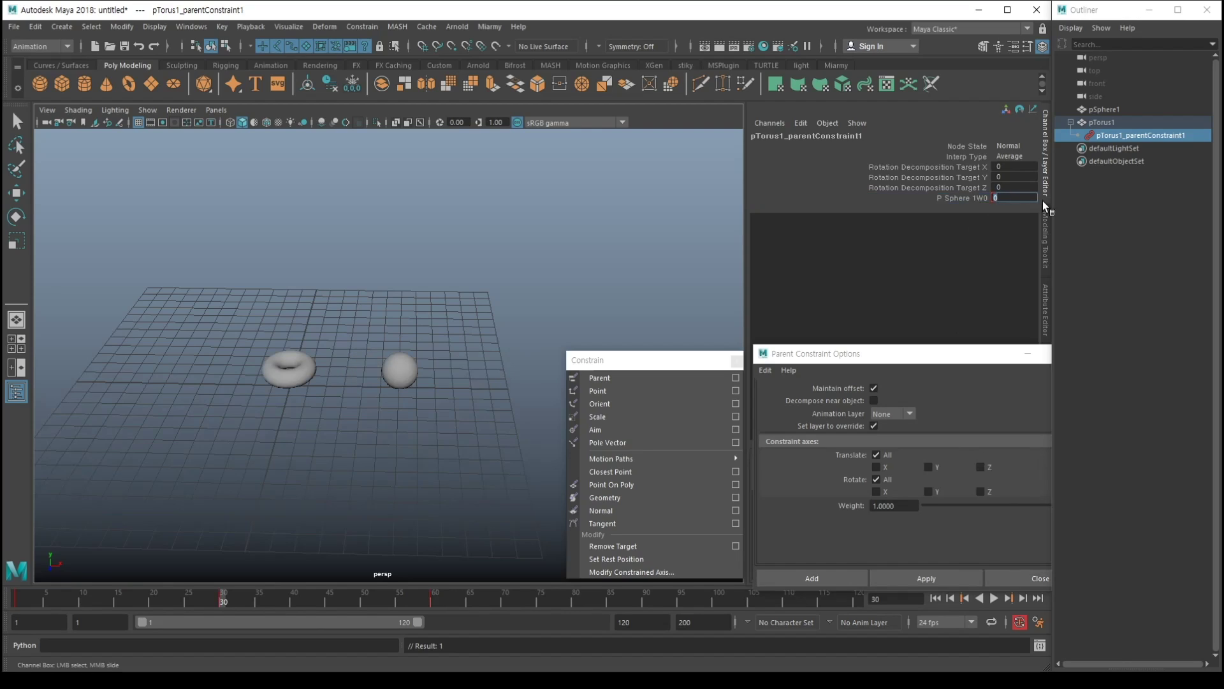
right_click(982, 198)
left_click(1001, 220)
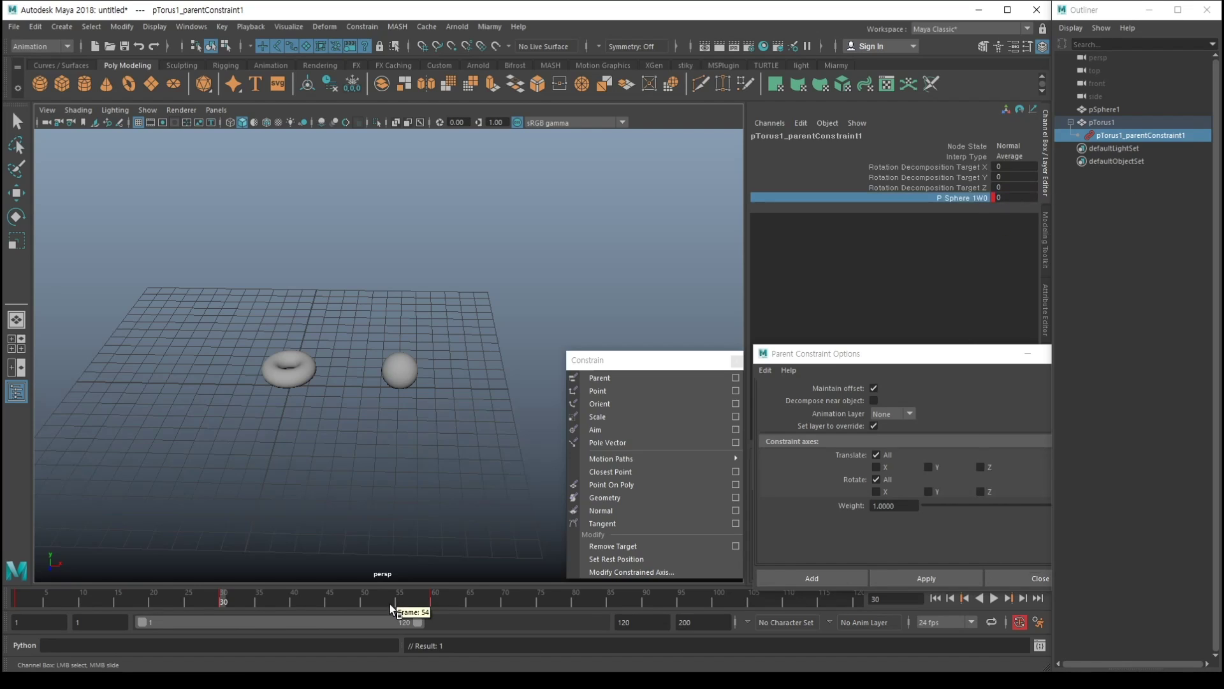
Delete the parent constraint's weight key at frame 60
left_click(432, 596)
right_click(433, 596)
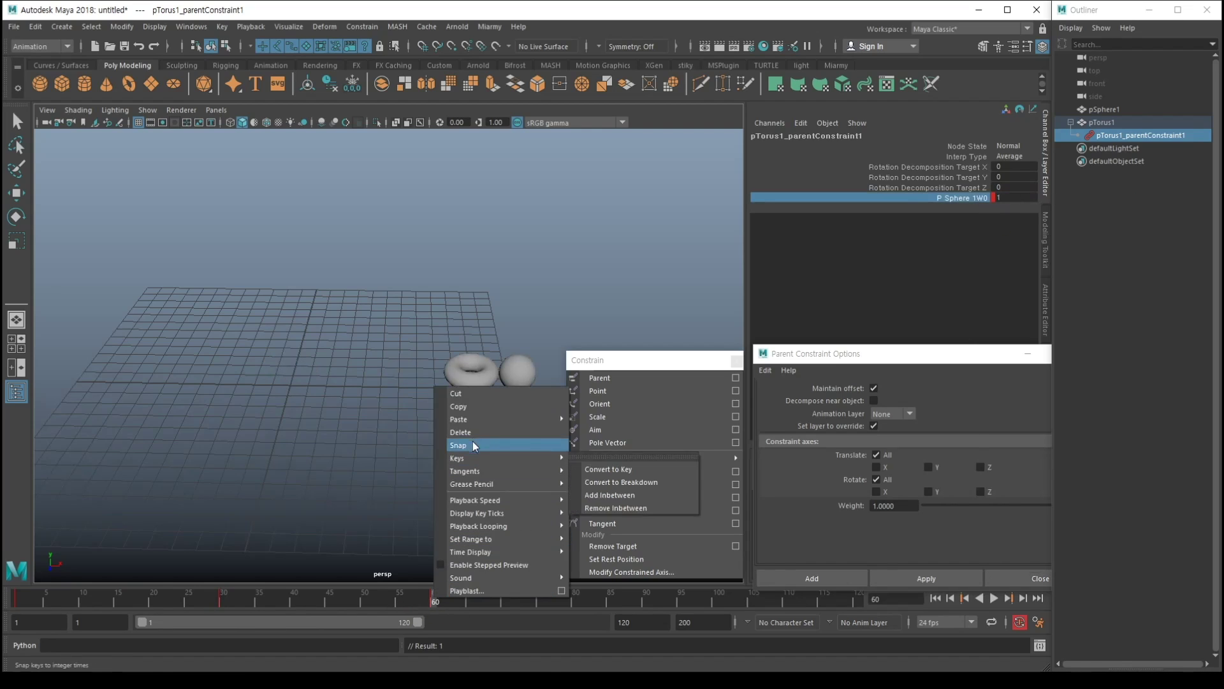
left_click(475, 432)
Scrub and play the timeline around frames 1 to 32 to examine how the torus moves with the keyed constraint weight
mouse_move(219, 598)
left_mouse_down()
mouse_move(25, 602)
mouse_move(251, 604)
mouse_move(221, 603)
left_mouse_up()
mouse_move(216, 603)
left_mouse_down()
mouse_move(556, 598)
mouse_move(26, 607)
mouse_move(238, 600)
left_mouse_up()
left_click(1115, 133)
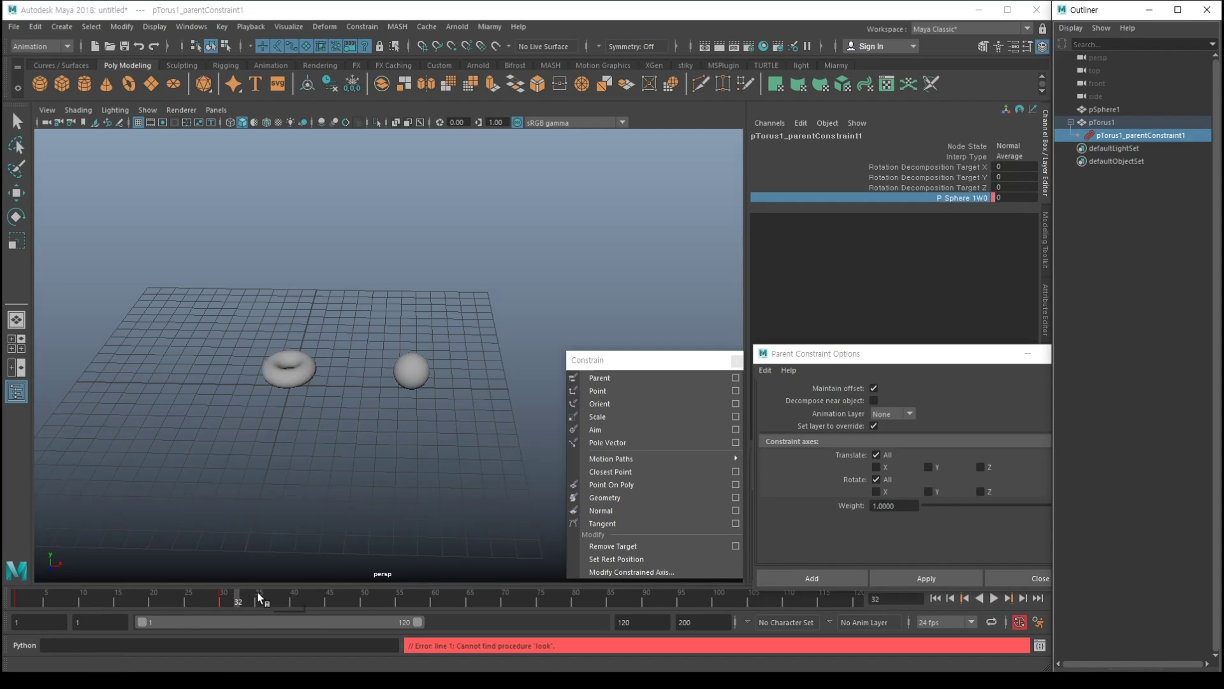
left_click(223, 596)
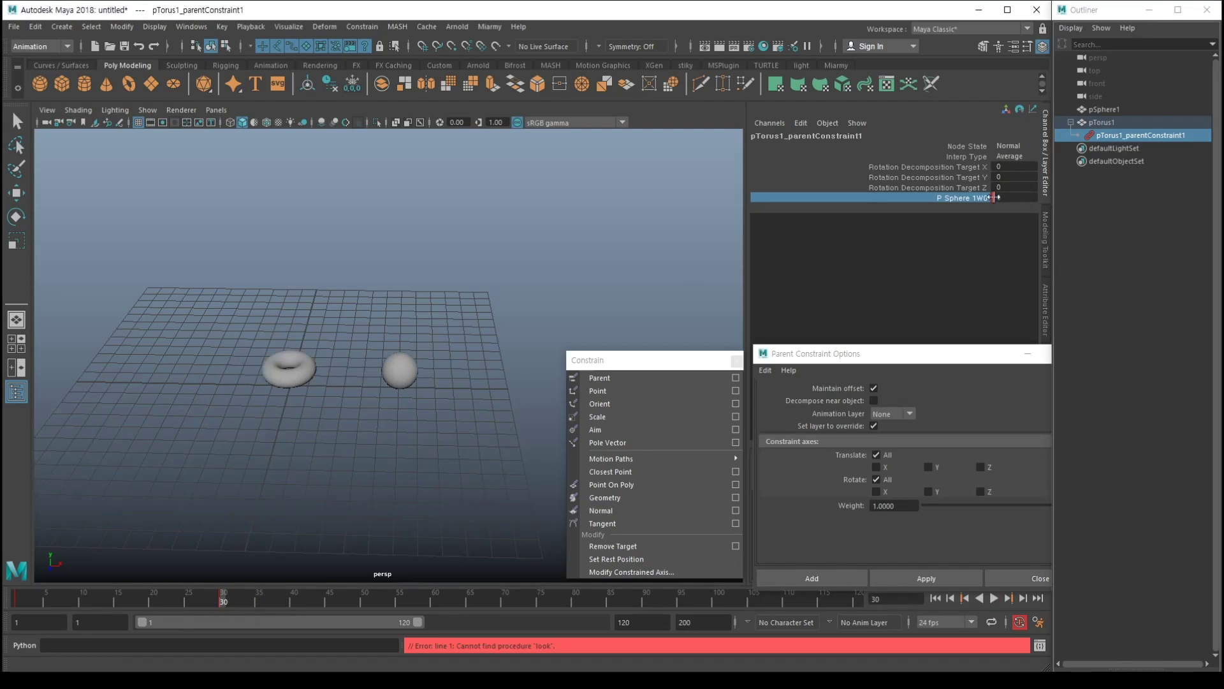
left_click_drag(194, 597, 17, 597)
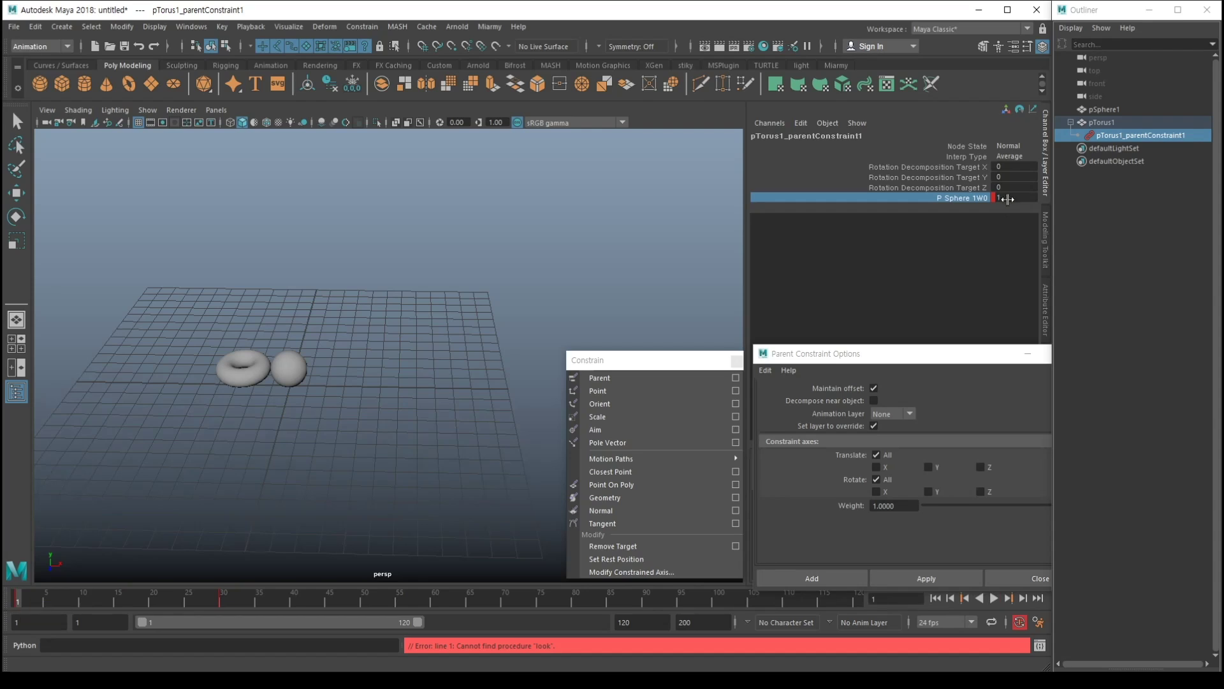
key("alt+v")
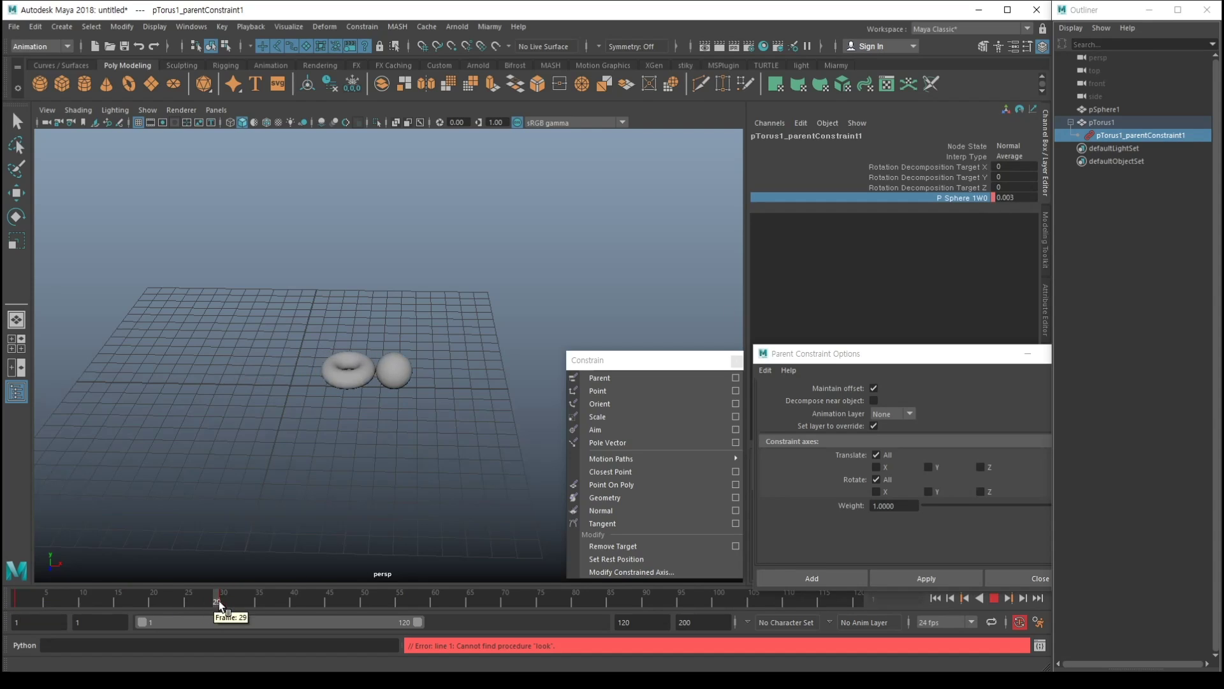
key("alt+v")
At frame 29, set the parent constraint's P Sphere 1W0 weight to 1 and key it
left_click(1014, 198)
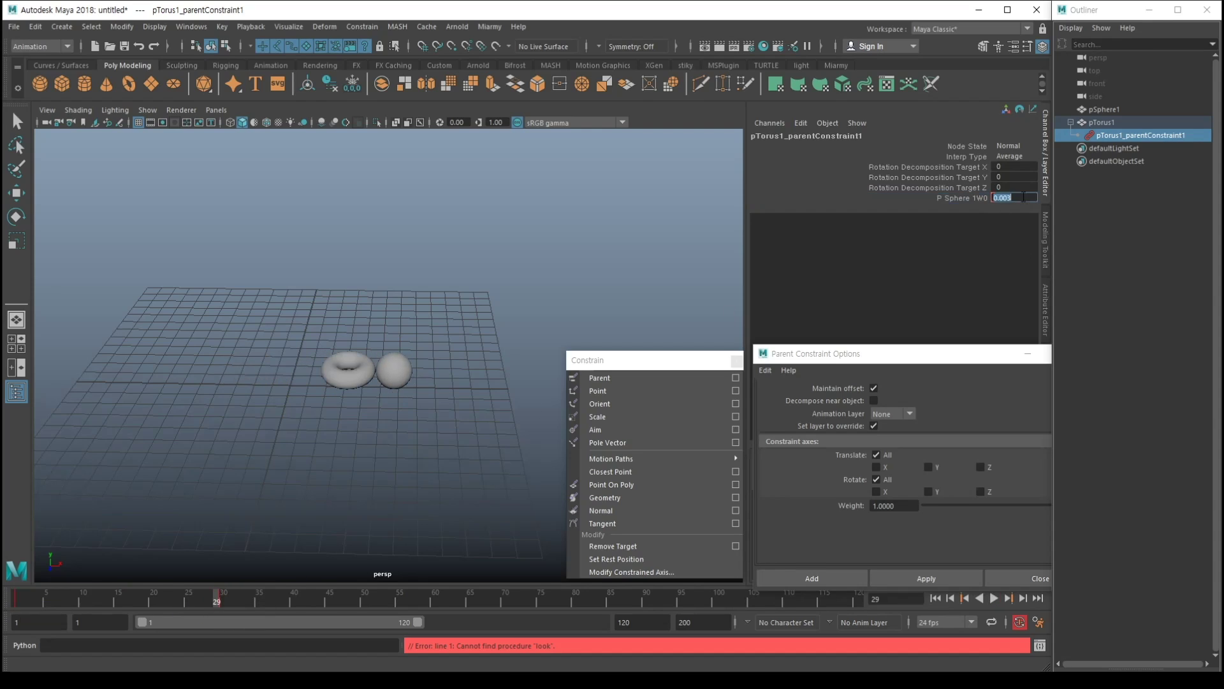
type("1")
key("Return")
right_click(973, 198)
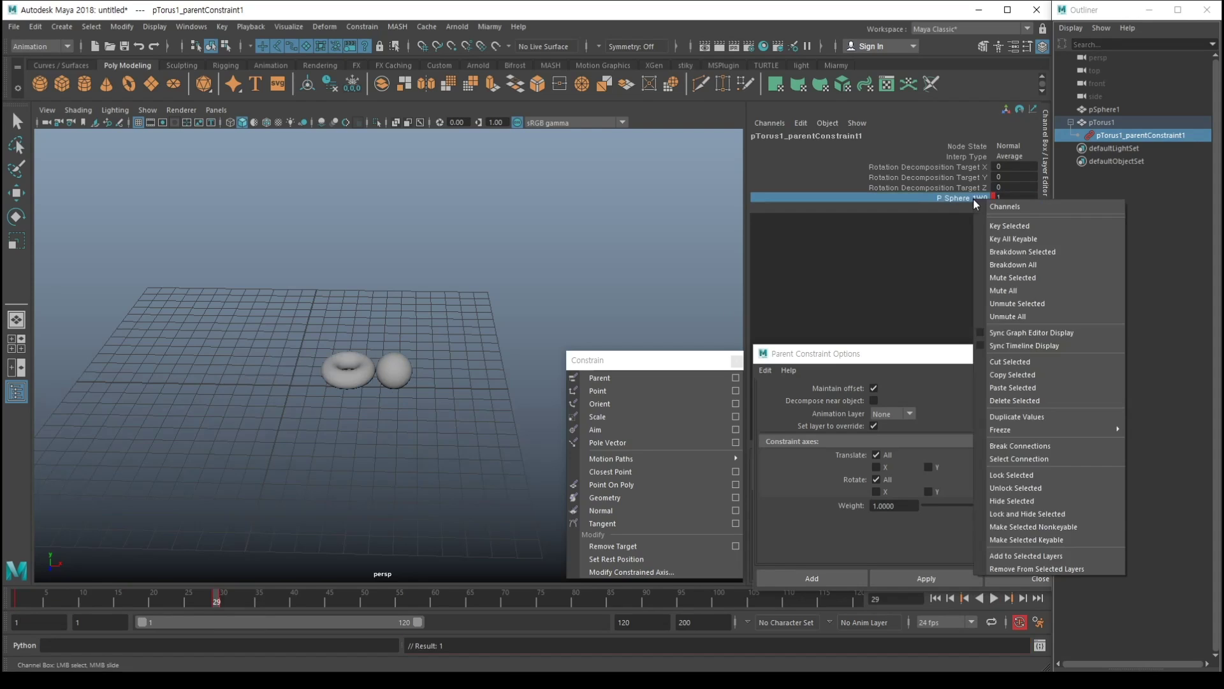
left_click(994, 223)
Return the timeline to frame 1 and move the Constrain and Parent Constraint Options windows over the viewport
left_click_drag(215, 599, 17, 600)
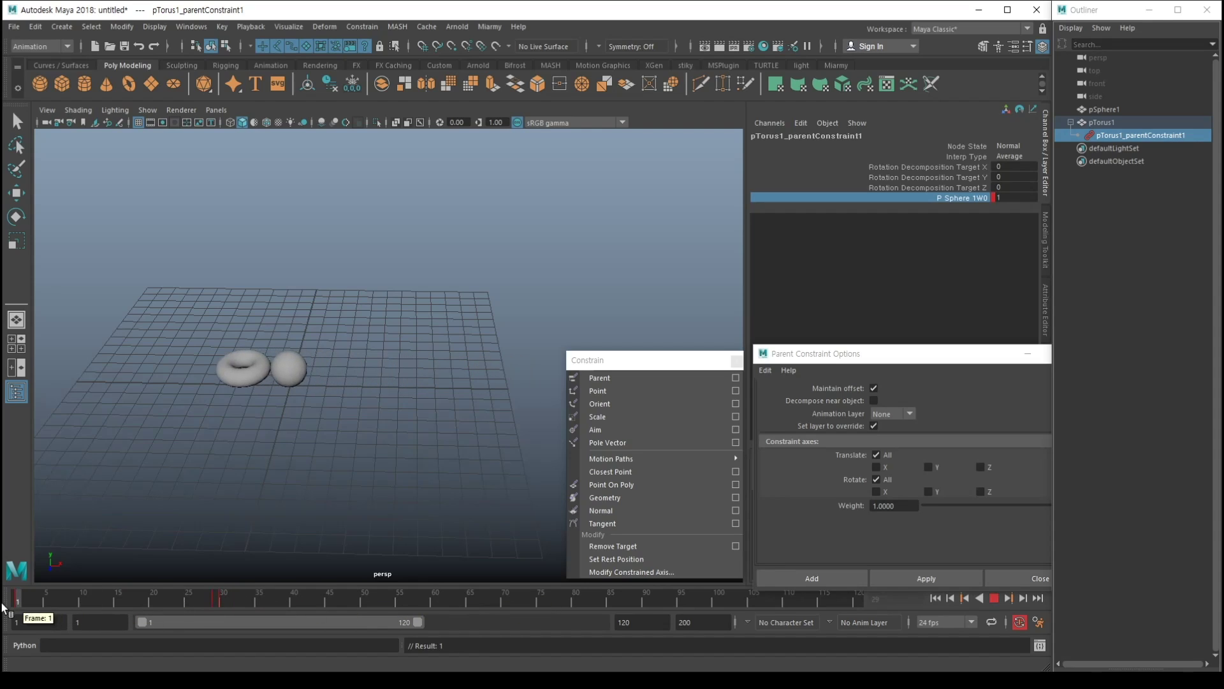
left_click_drag(701, 353, 428, 275)
left_click_drag(848, 355, 574, 285)
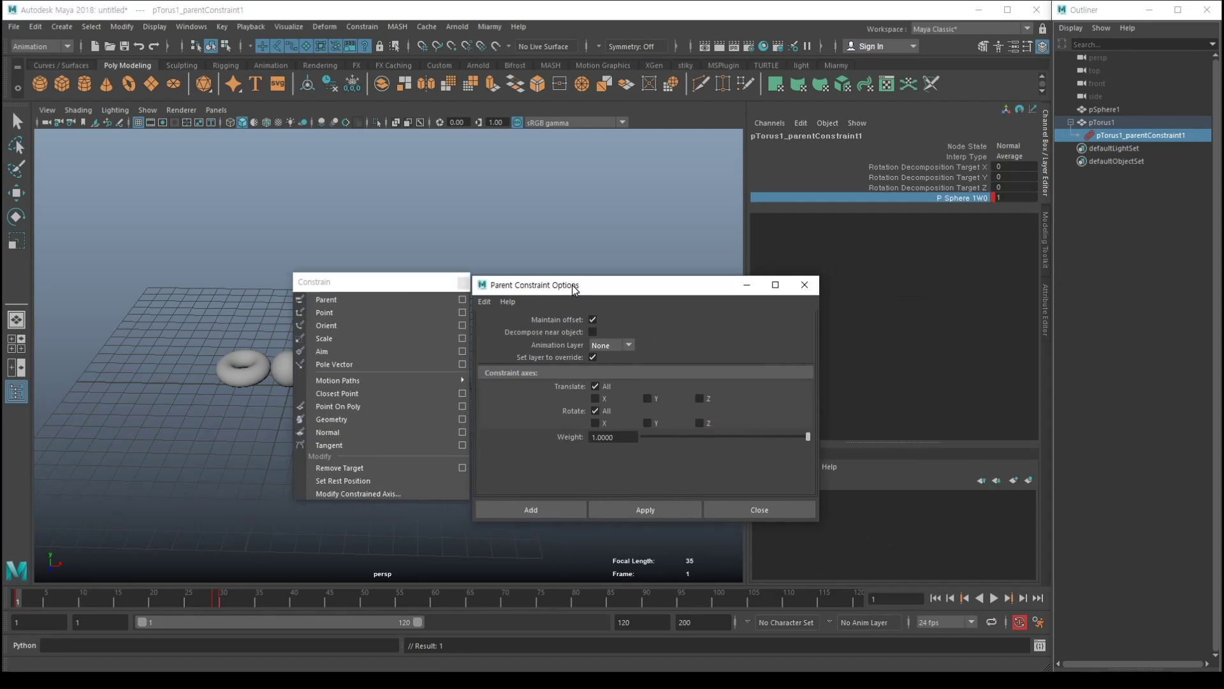